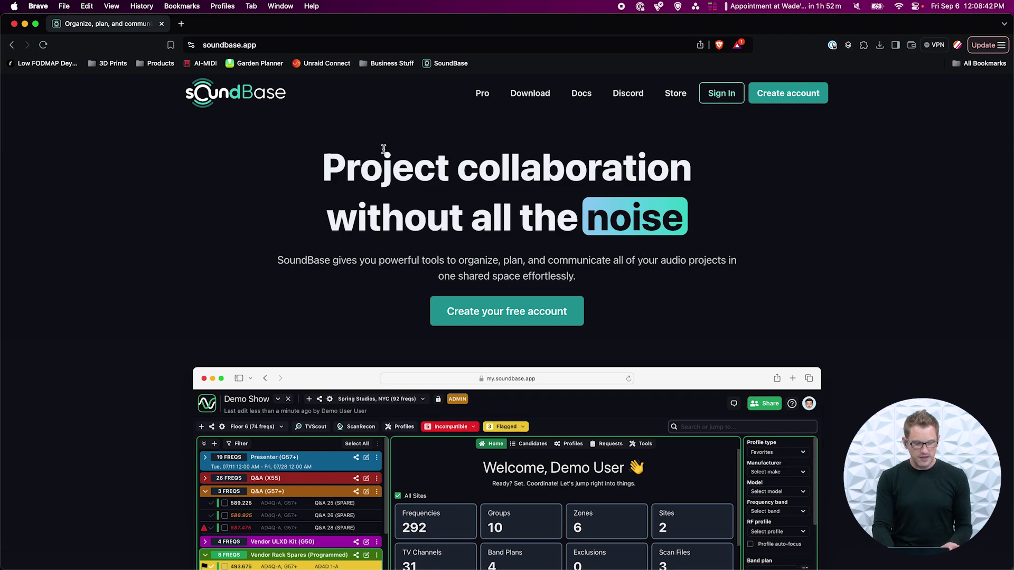
# Sign in to the SoundBase account, letting the password manager fill the login, to reach My Projects
pyautogui.scroll(-15, 473, 206)
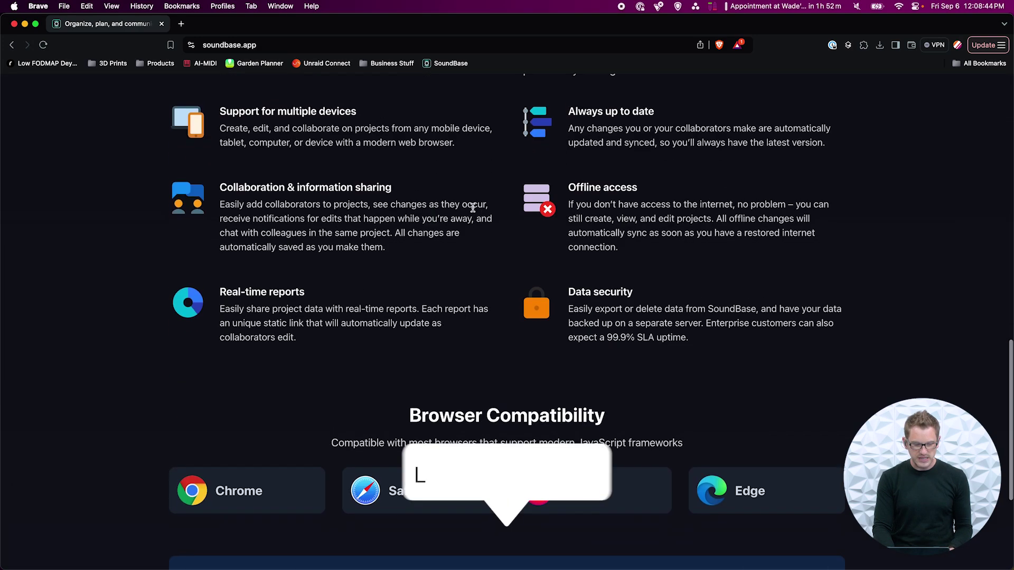
pyautogui.scroll(15, 473, 207)
pyautogui.scroll(2, 472, 208)
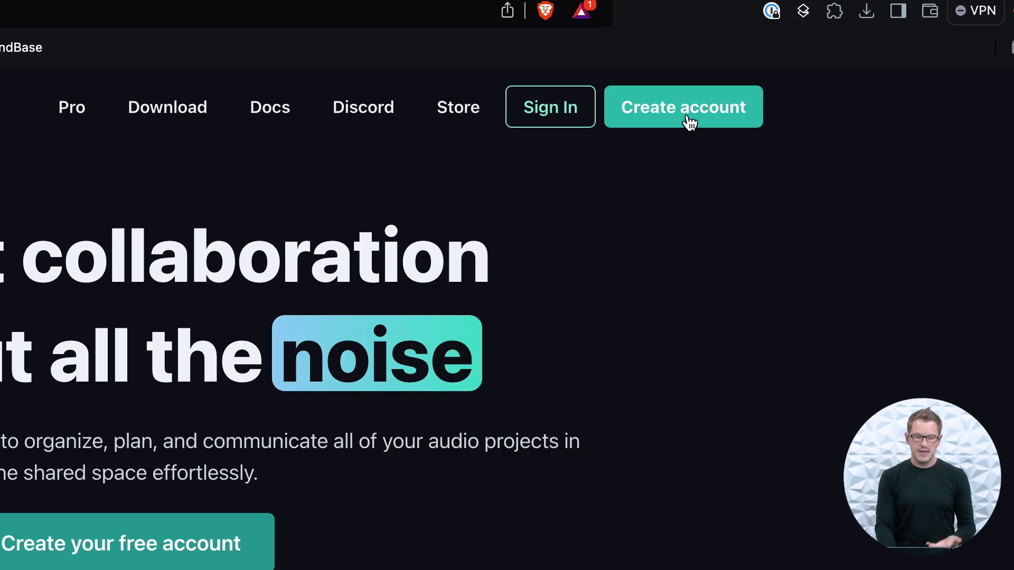
pyautogui.click(547, 112)
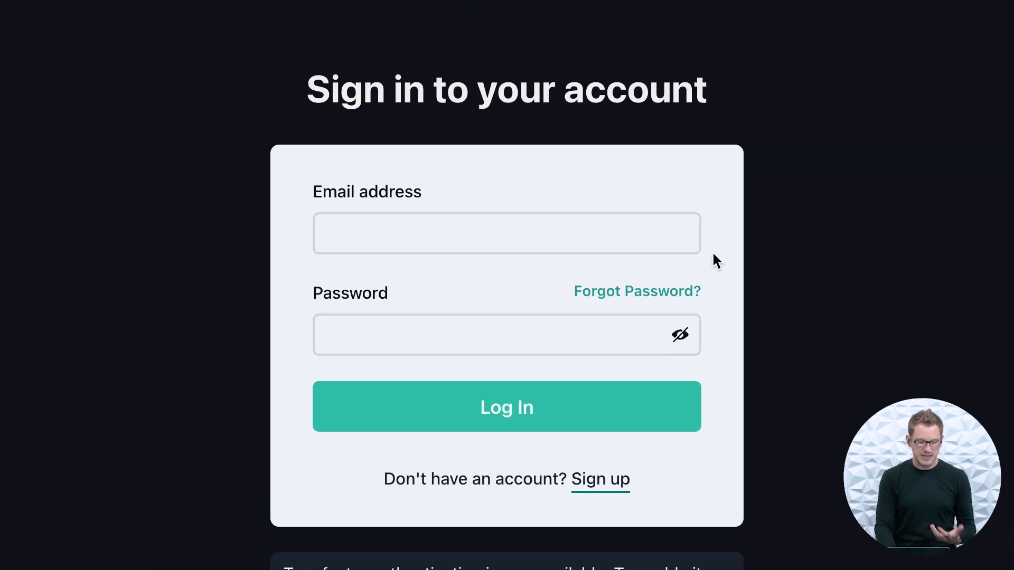
pyautogui.click(477, 313)
pyautogui.click(512, 315)
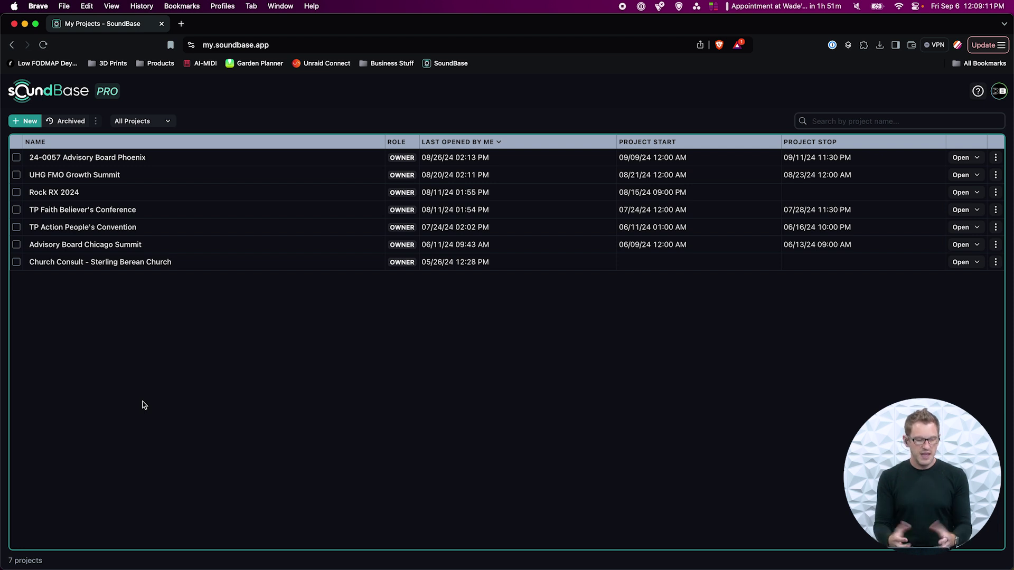
# Start a new project named 'Demo Church' at The Avenue Church Waxahachie Campus
pyautogui.click(27, 123)
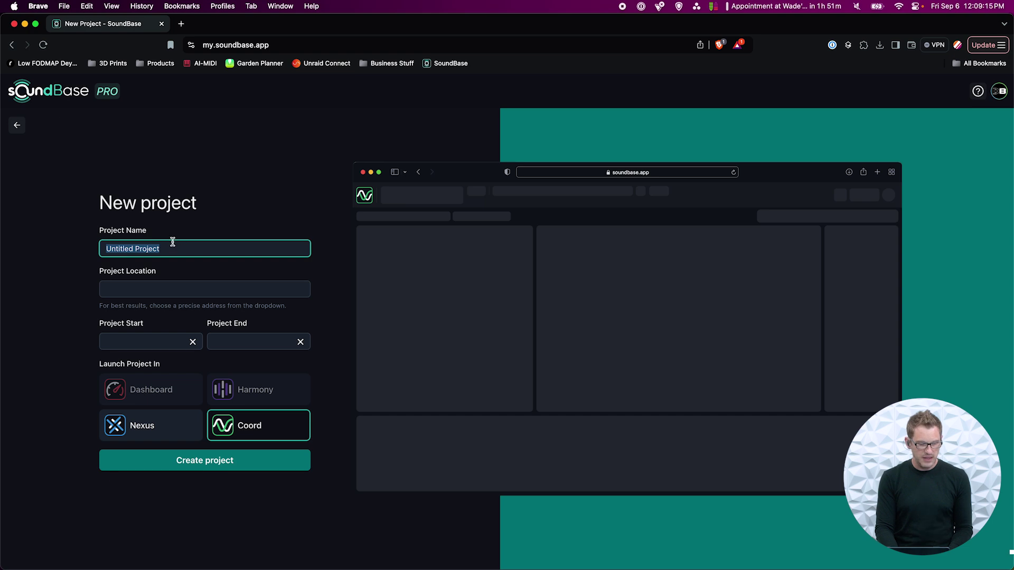
pyautogui.write('Demo Churc')
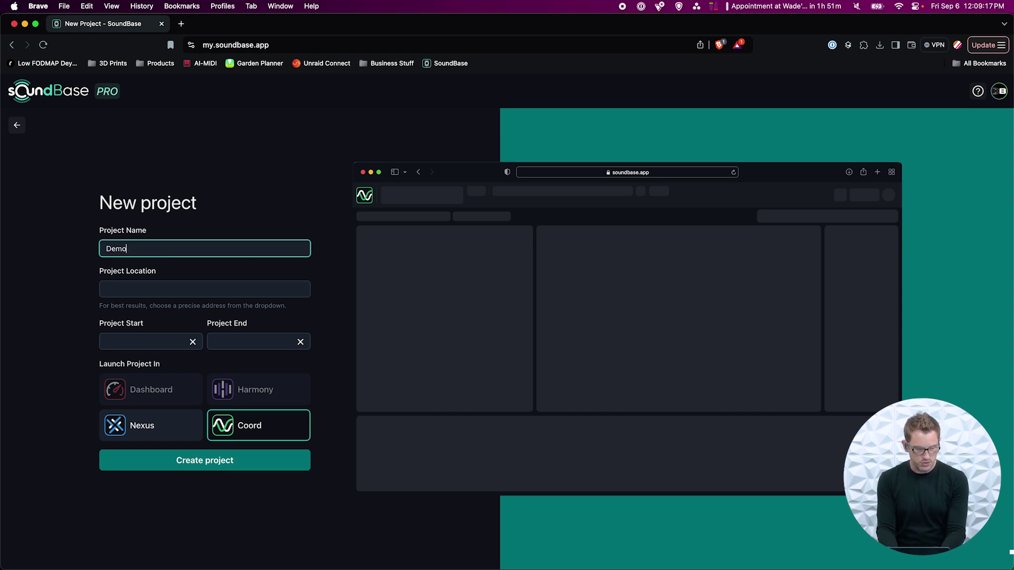
pyautogui.write('h')
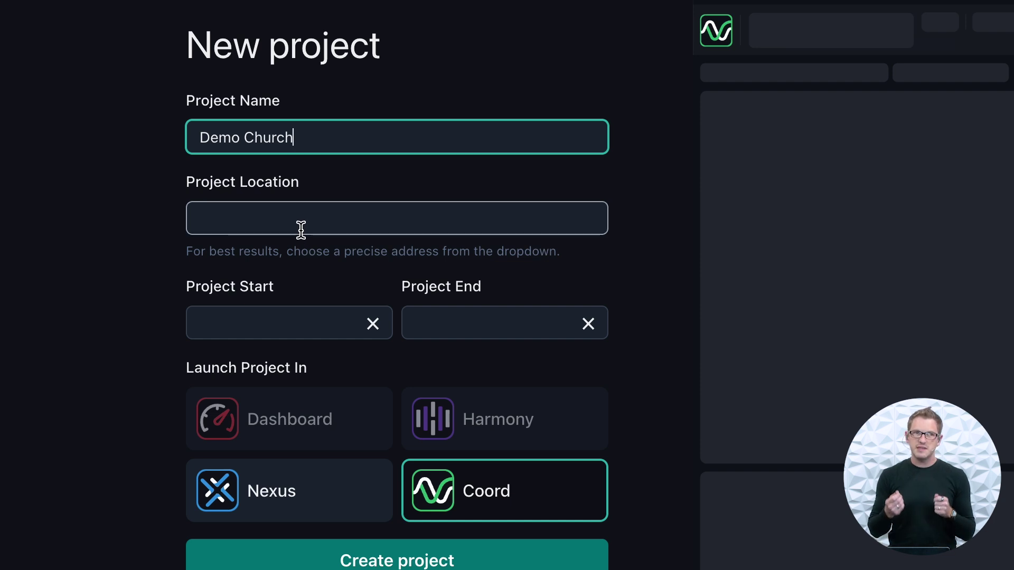
pyautogui.press('Tab')
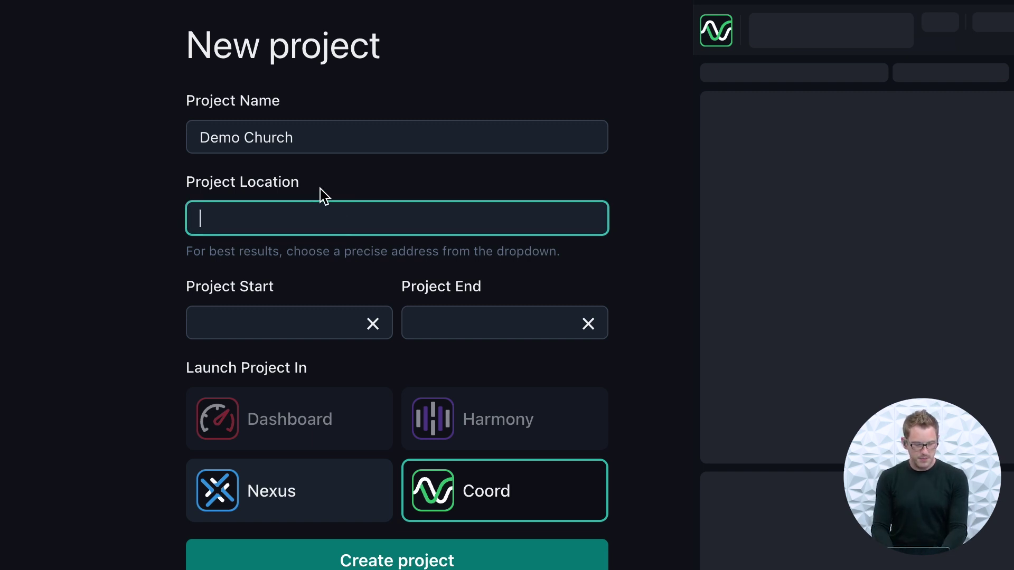
pyautogui.write('Thue')
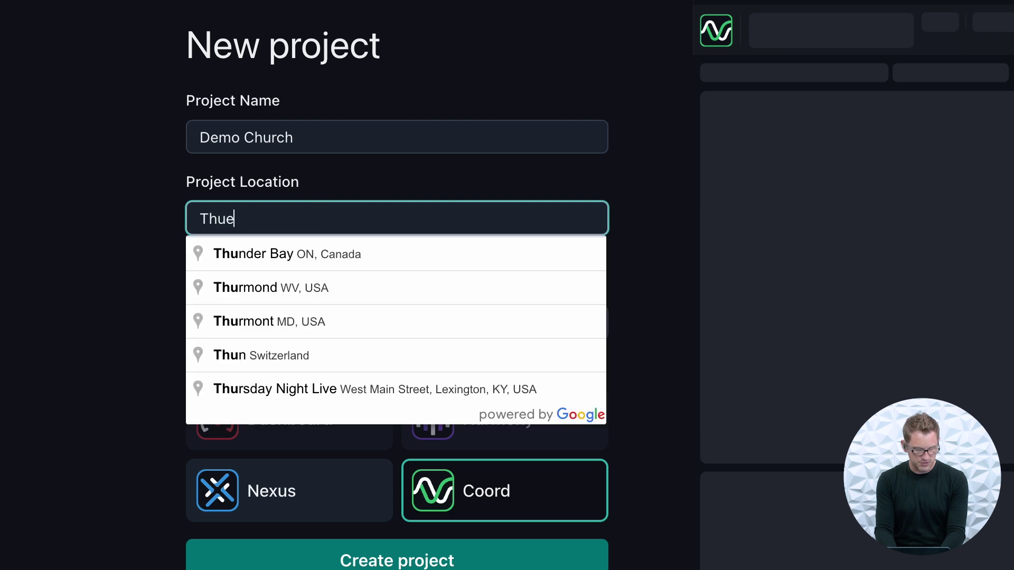
pyautogui.press('BackSpace')
pyautogui.press('BackSpace')
pyautogui.write('e Ave')
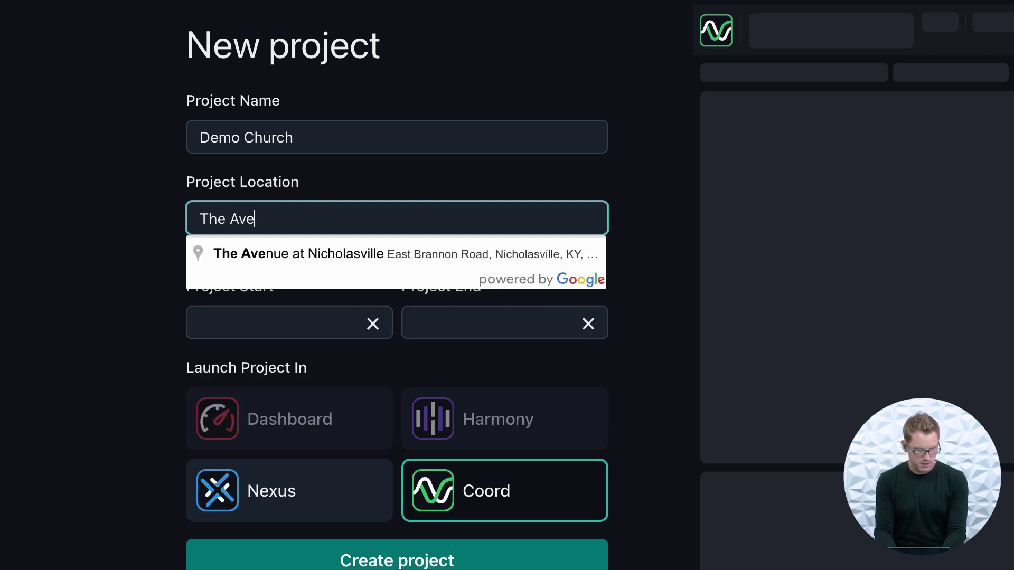
pyautogui.write('nue Church')
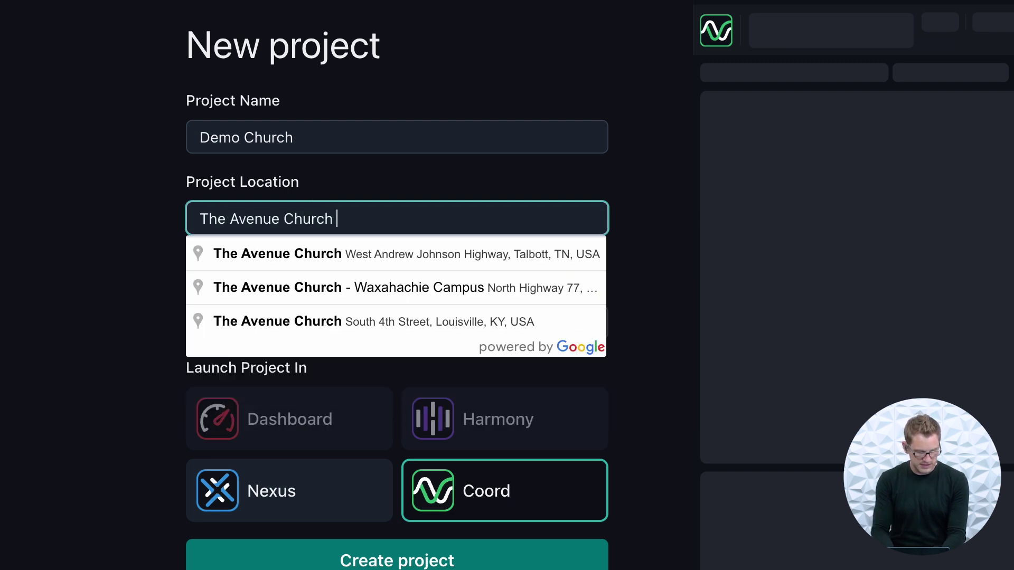
pyautogui.click(405, 294)
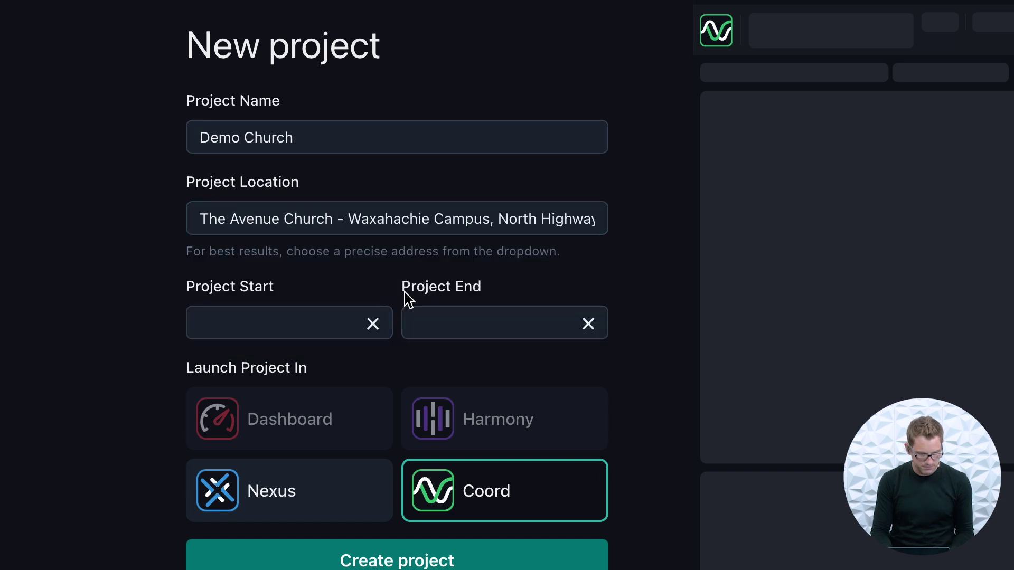
# Set the project start to September 6, keep Coord, and create the project
pyautogui.click(314, 333)
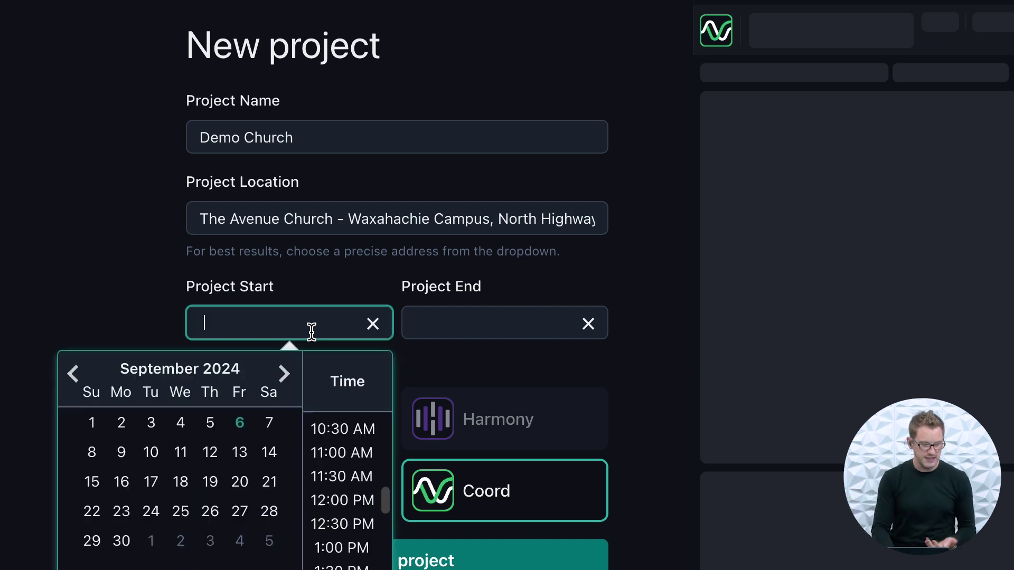
pyautogui.click(240, 422)
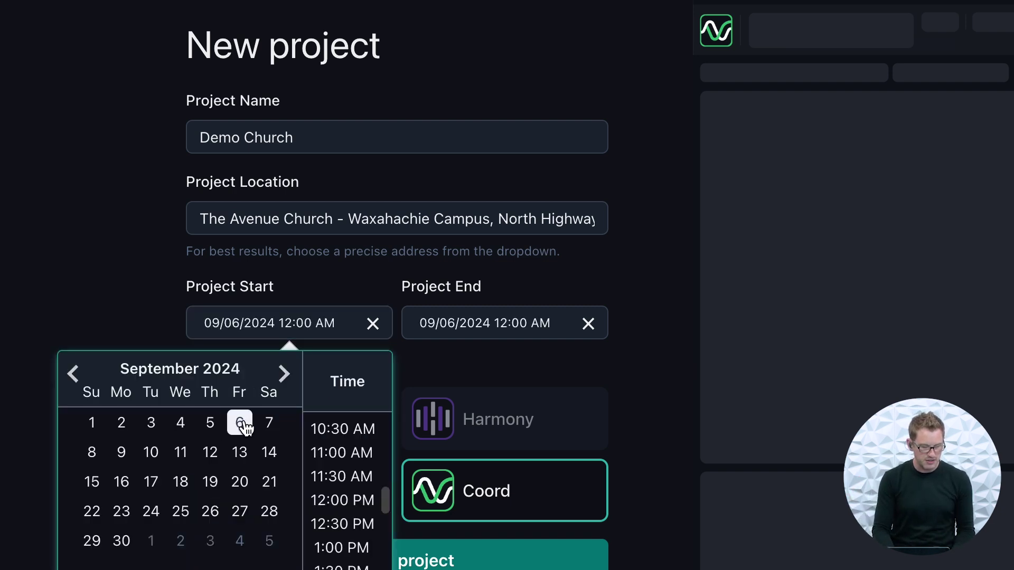
pyautogui.click(119, 199)
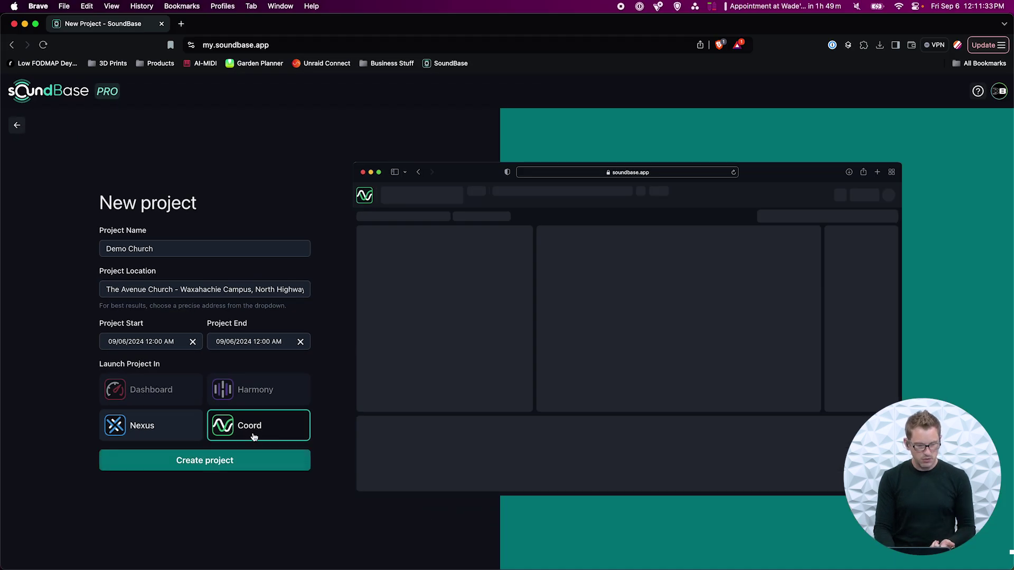
pyautogui.click(252, 432)
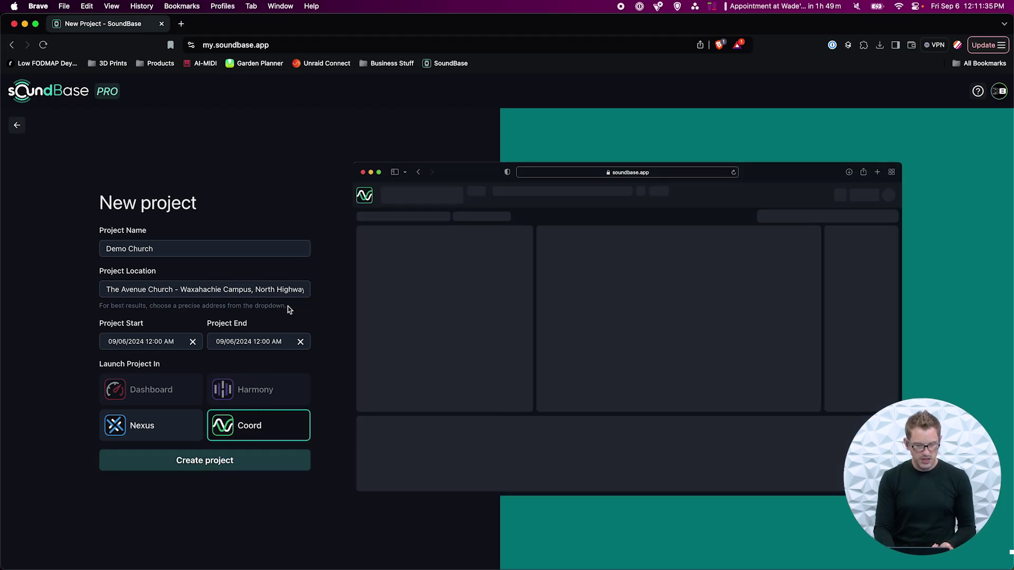
pyautogui.click(216, 466)
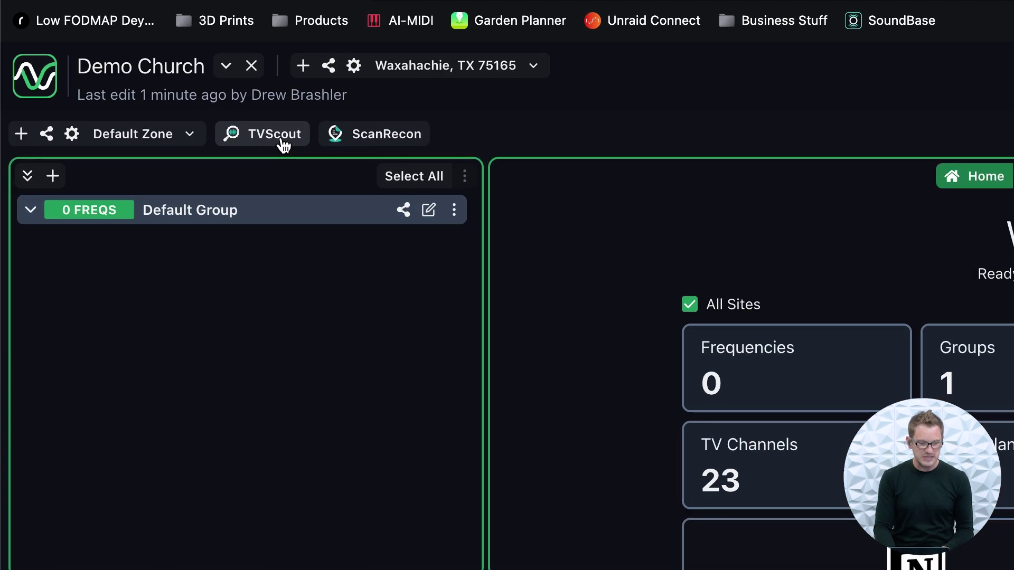
# Review nearby TV channels in TVScout, then open the nearest scan file in ScanRecon
pyautogui.click(283, 142)
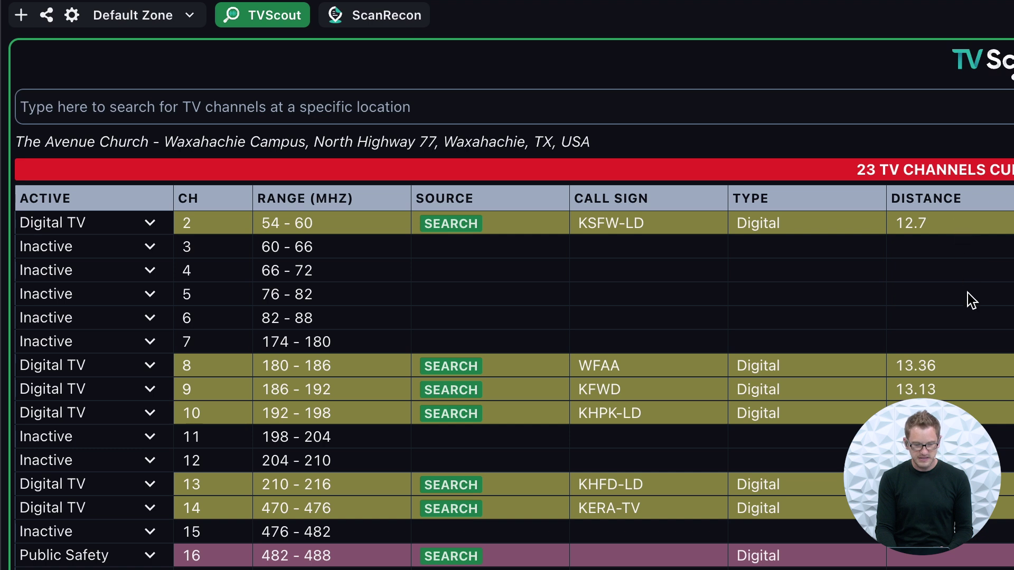
pyautogui.scroll(-5, 507, 377)
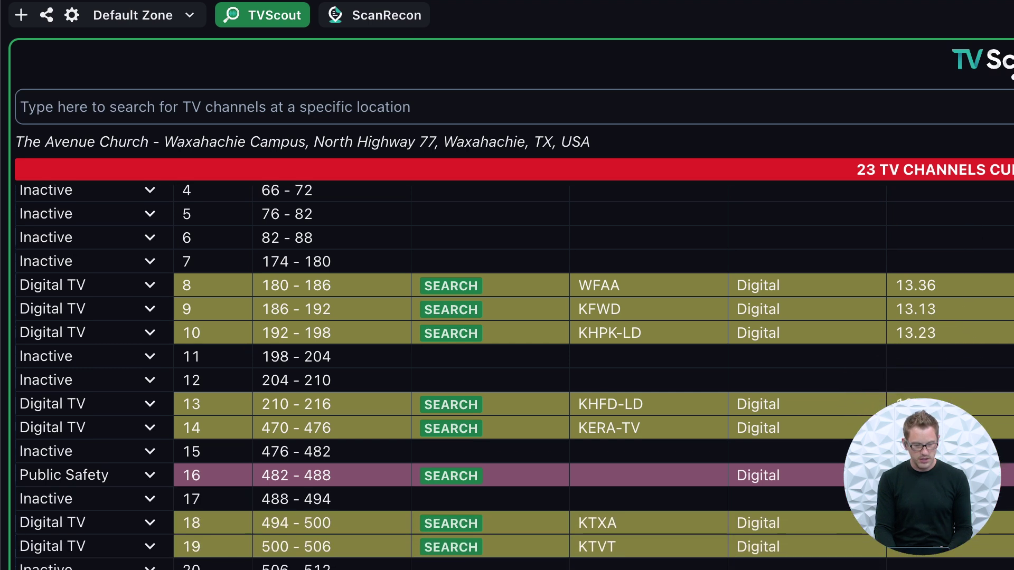
pyautogui.scroll(-8, 507, 377)
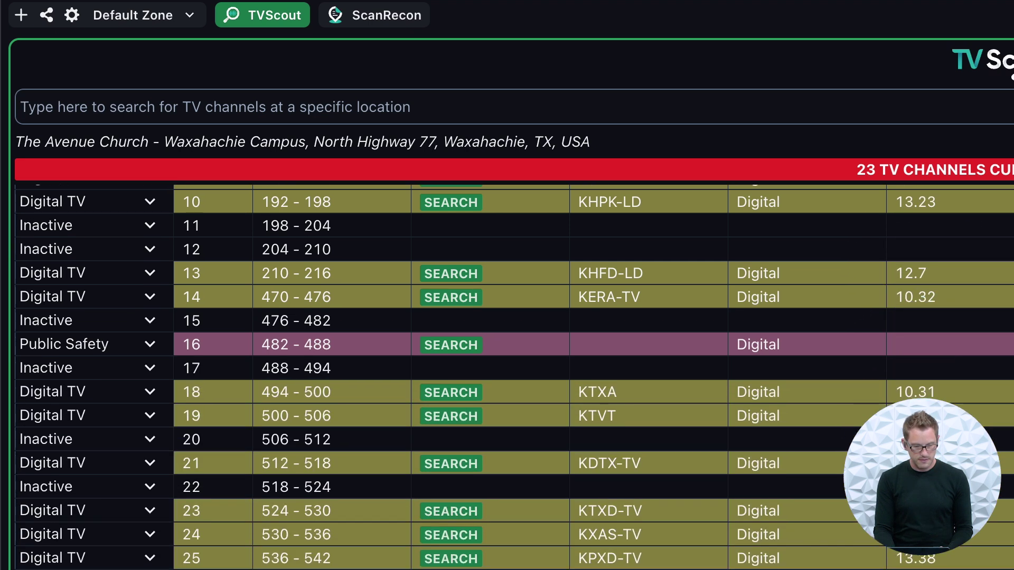
pyautogui.scroll(-4, 507, 377)
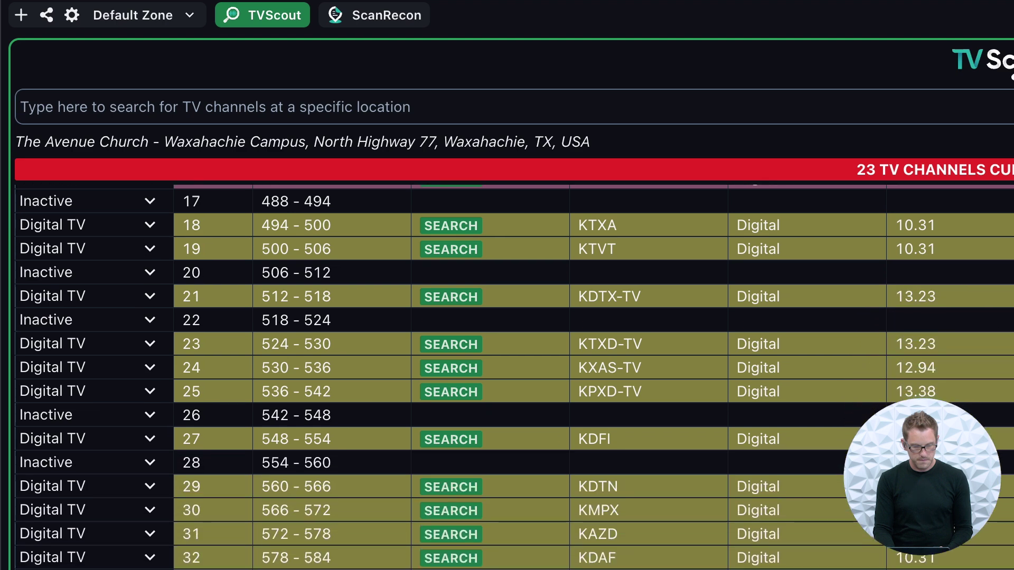
pyautogui.scroll(16, 626, 555)
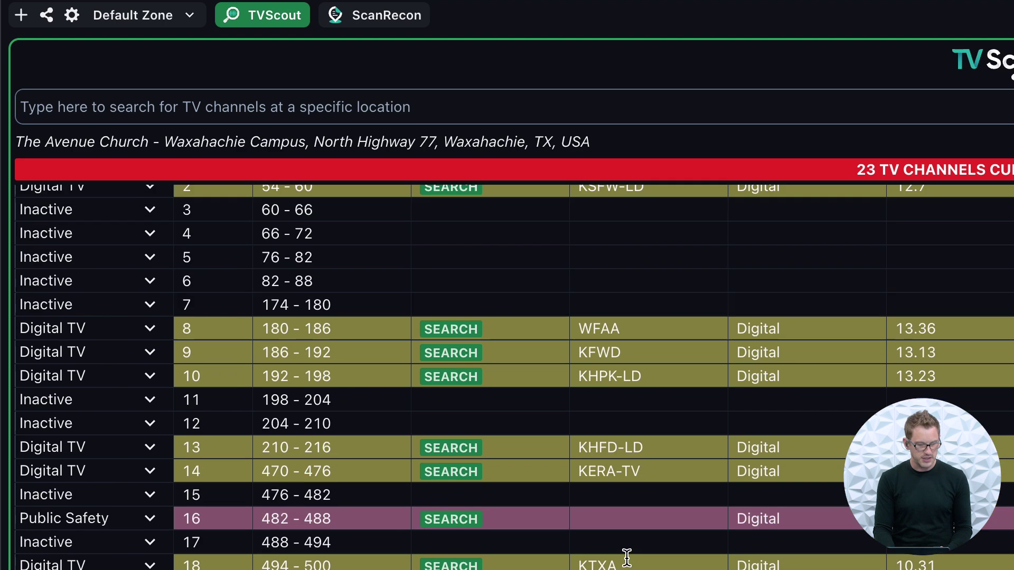
pyautogui.click(387, 21)
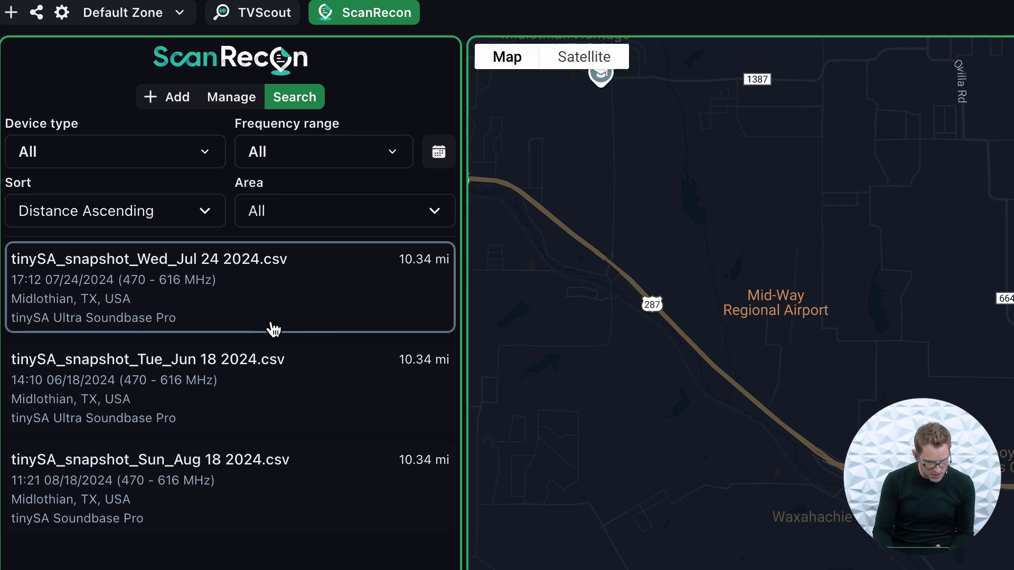
pyautogui.click(284, 286)
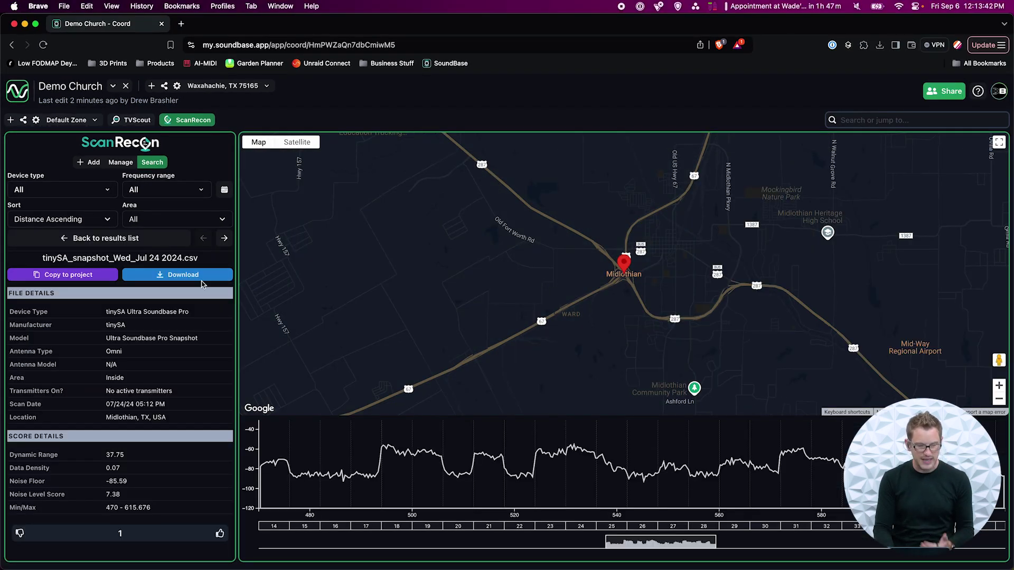
# Copy the tinySA Jul 24 2024 snapshot scan into Demo Church and return to the Default Zone
pyautogui.click(72, 276)
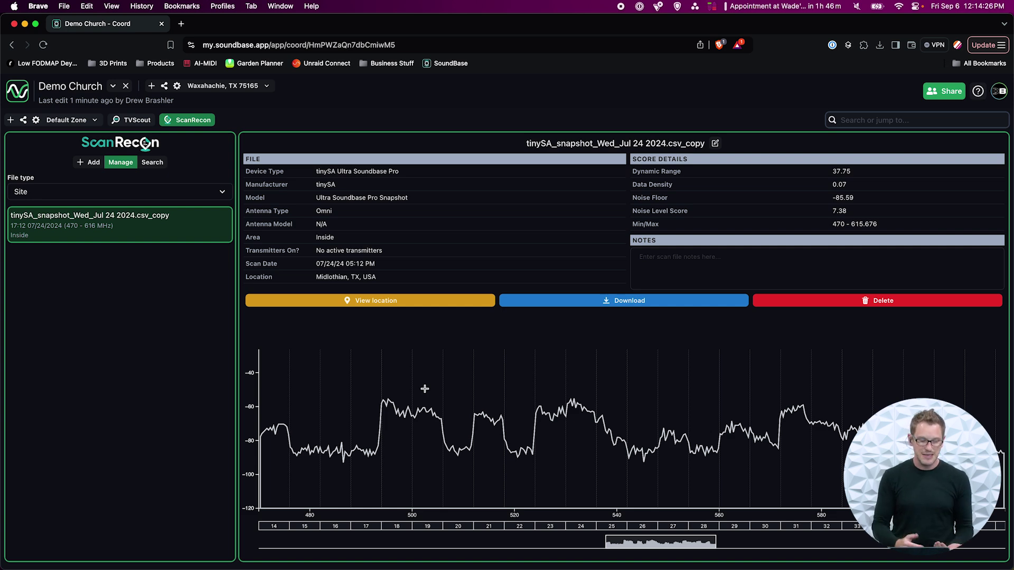
pyautogui.click(61, 122)
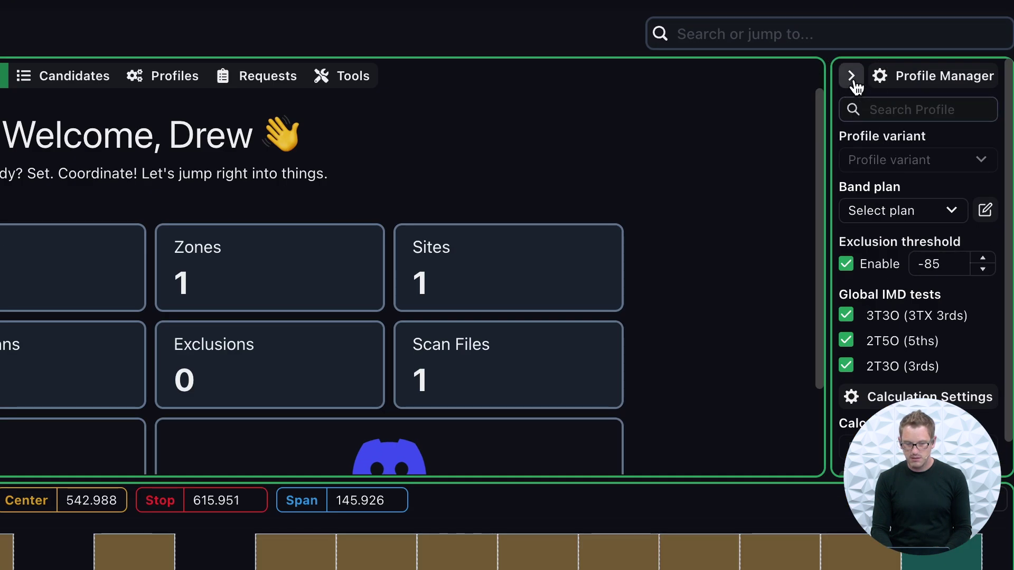
pyautogui.click(853, 78)
# Choose Shure SLXD4 in the Profile Manager, keeping the profile type at All
pyautogui.click(885, 130)
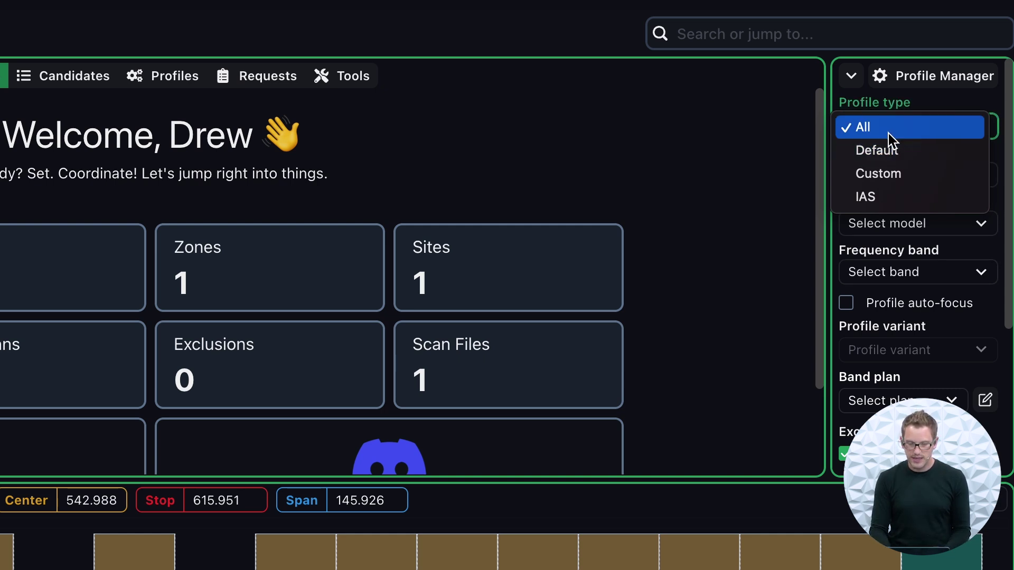
pyautogui.click(890, 132)
pyautogui.click(898, 176)
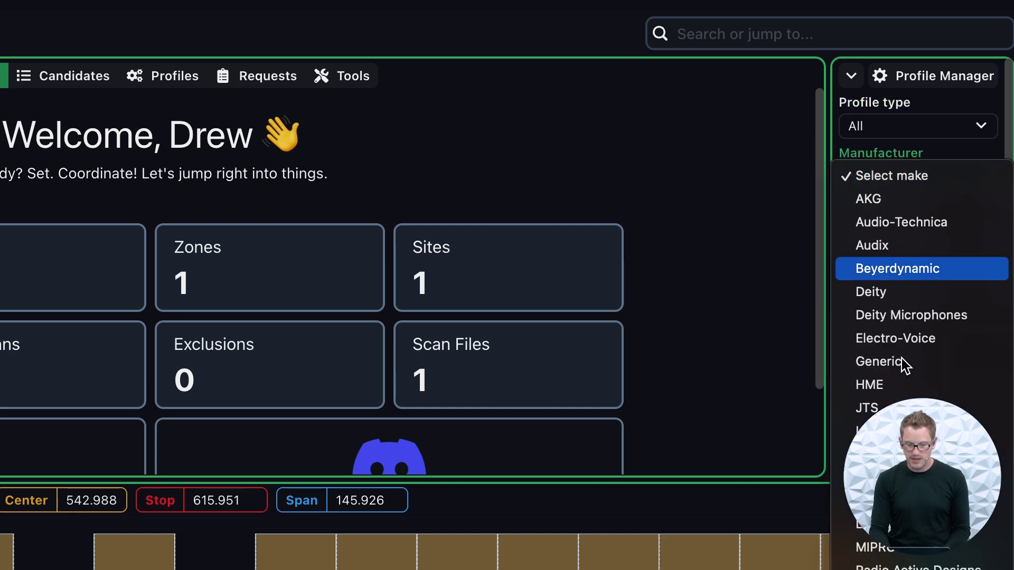
pyautogui.click(898, 560)
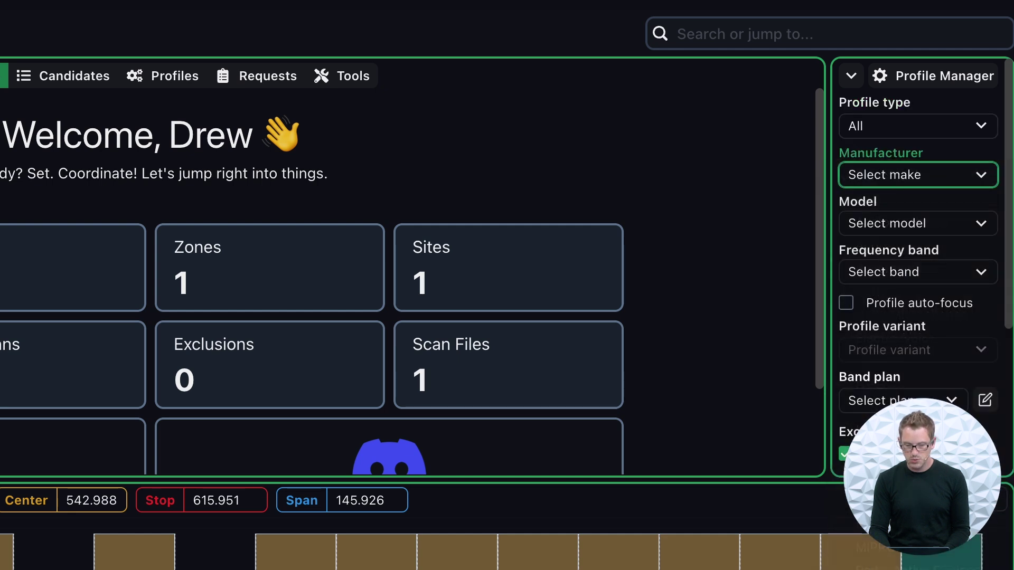
pyautogui.click(898, 232)
pyautogui.scroll(-10, 932, 394)
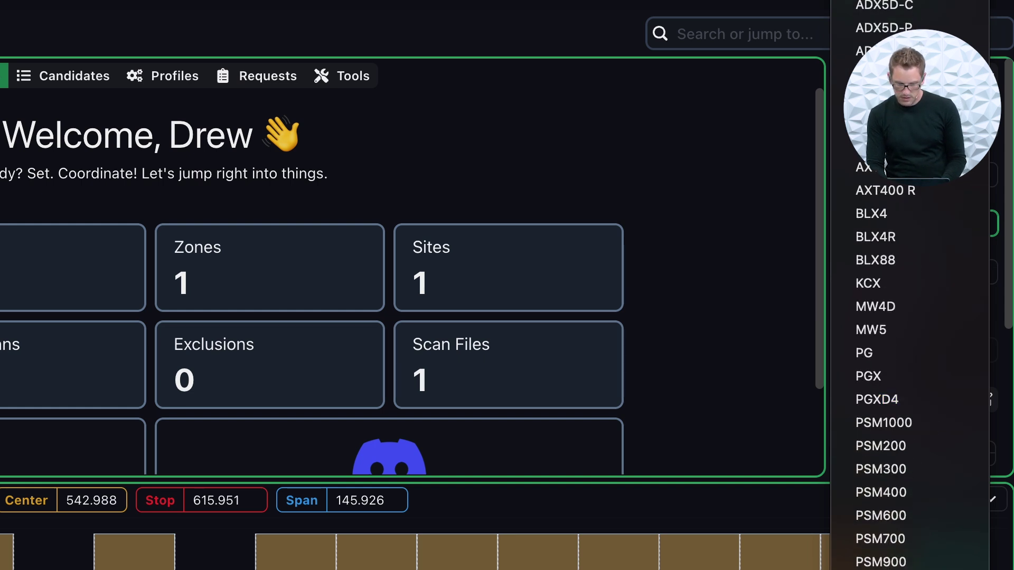
pyautogui.click(915, 421)
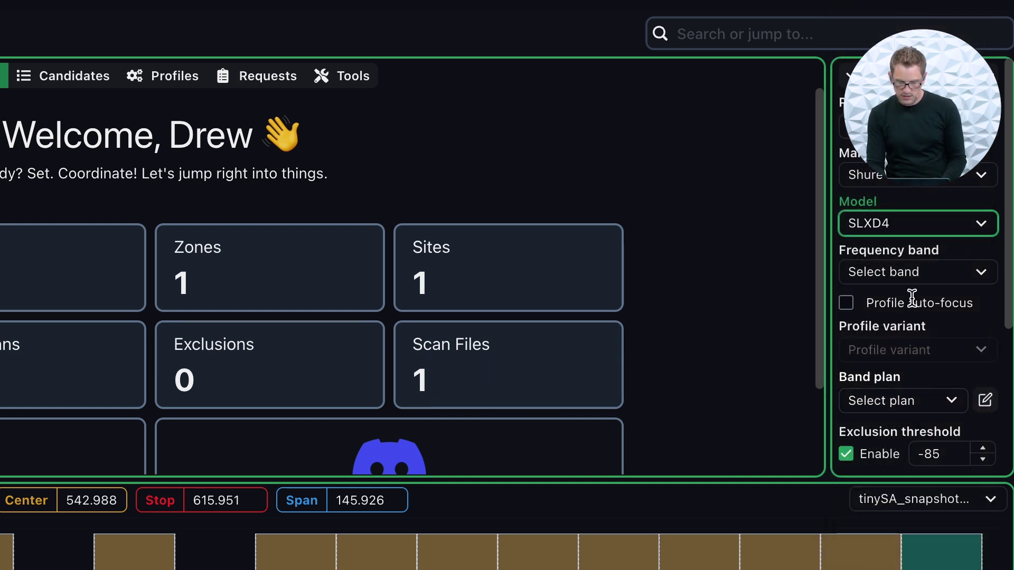
# Select band J52 (558.000–615.875) with the Standard profile variant
pyautogui.click(912, 273)
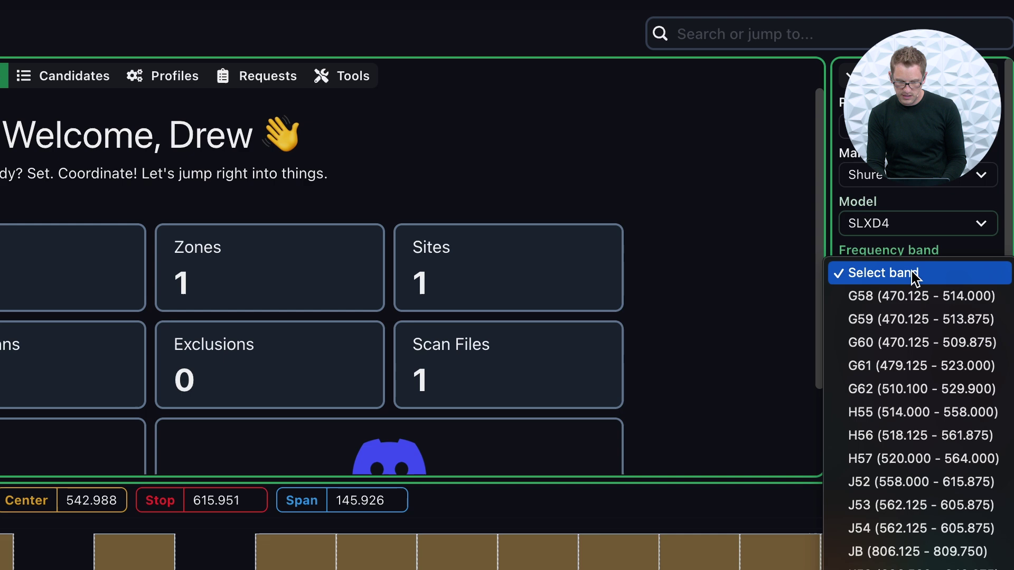
pyautogui.click(913, 485)
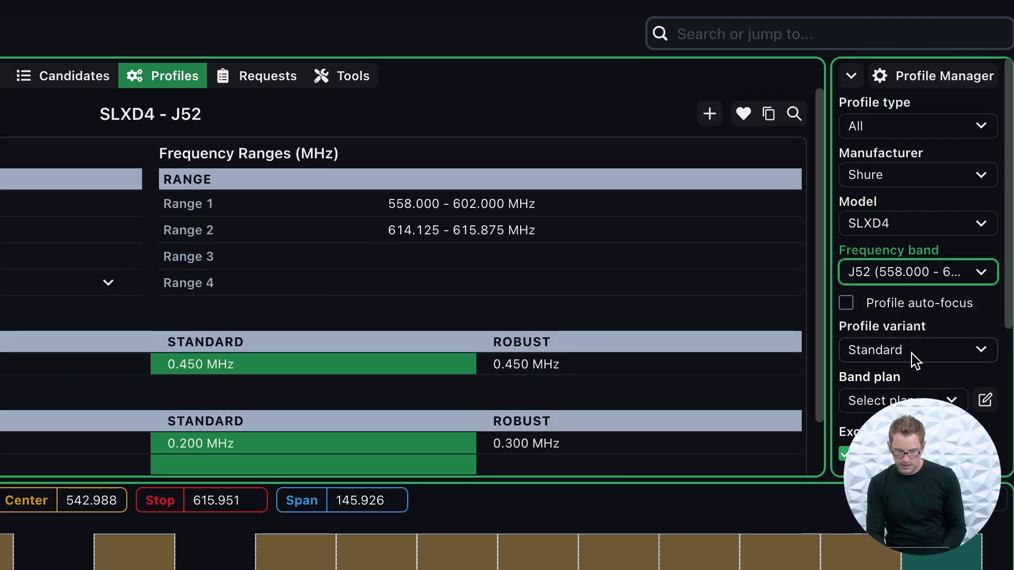
pyautogui.click(901, 359)
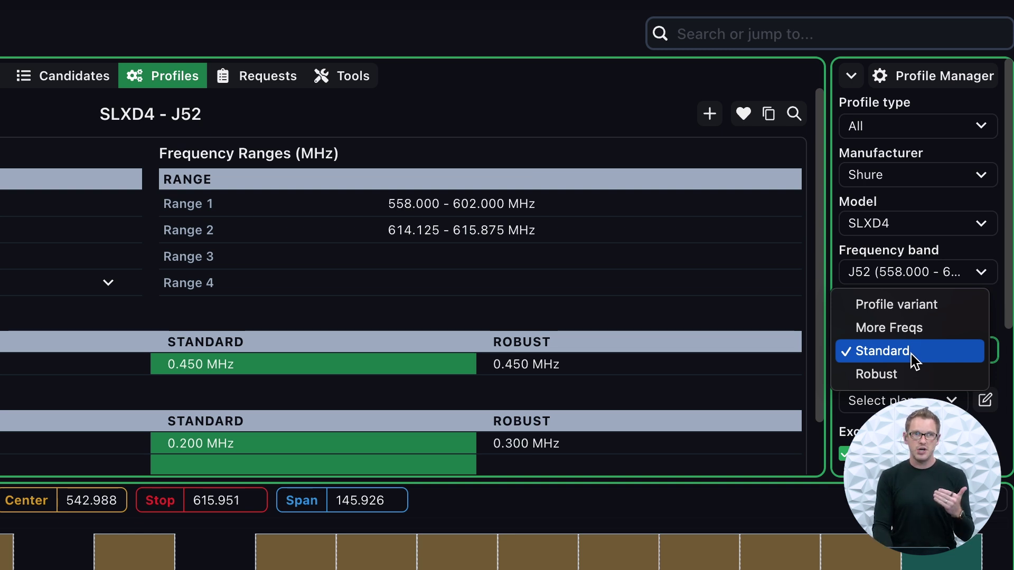
pyautogui.click(912, 358)
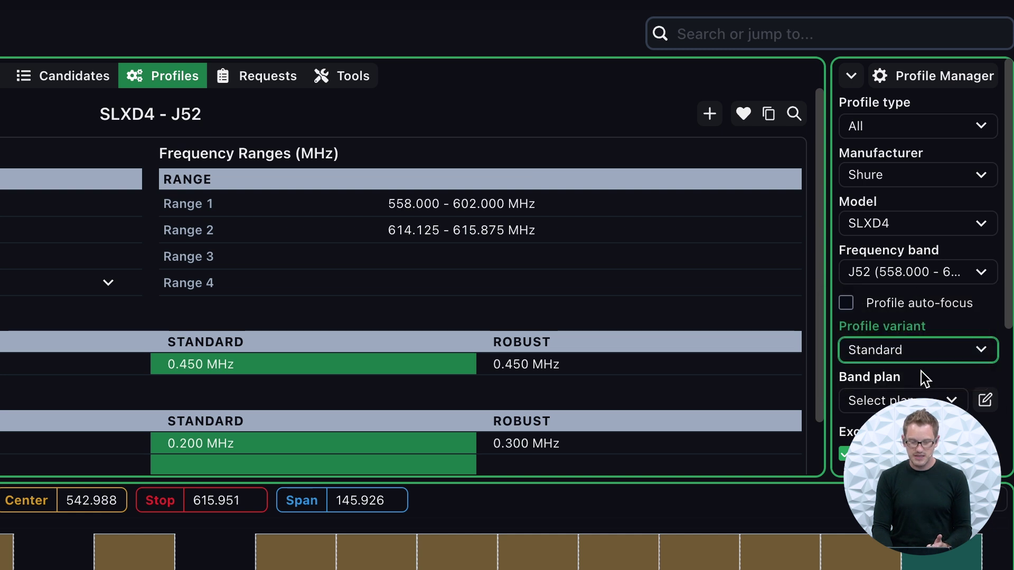
pyautogui.scroll(-5, 917, 377)
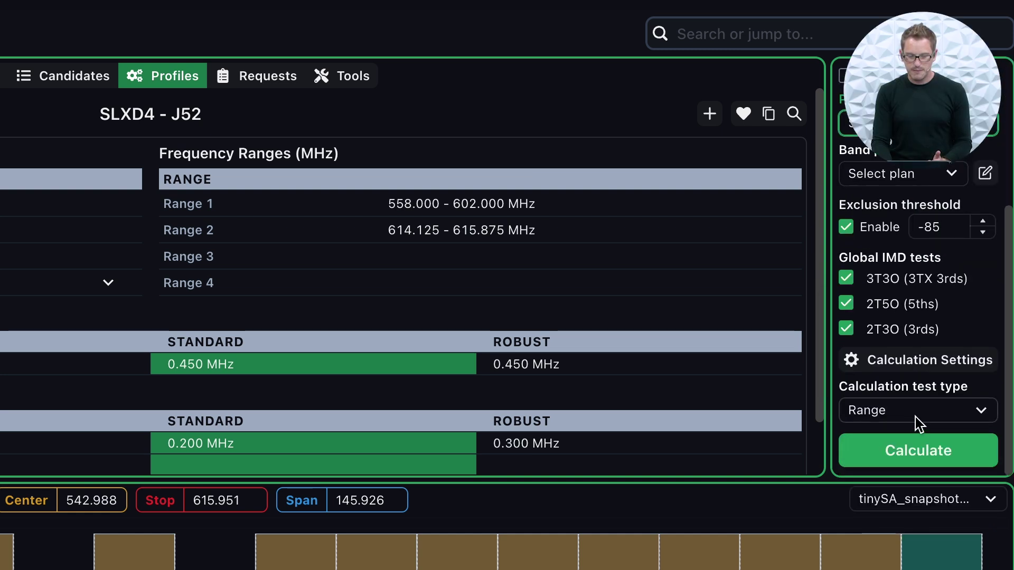
pyautogui.click(891, 416)
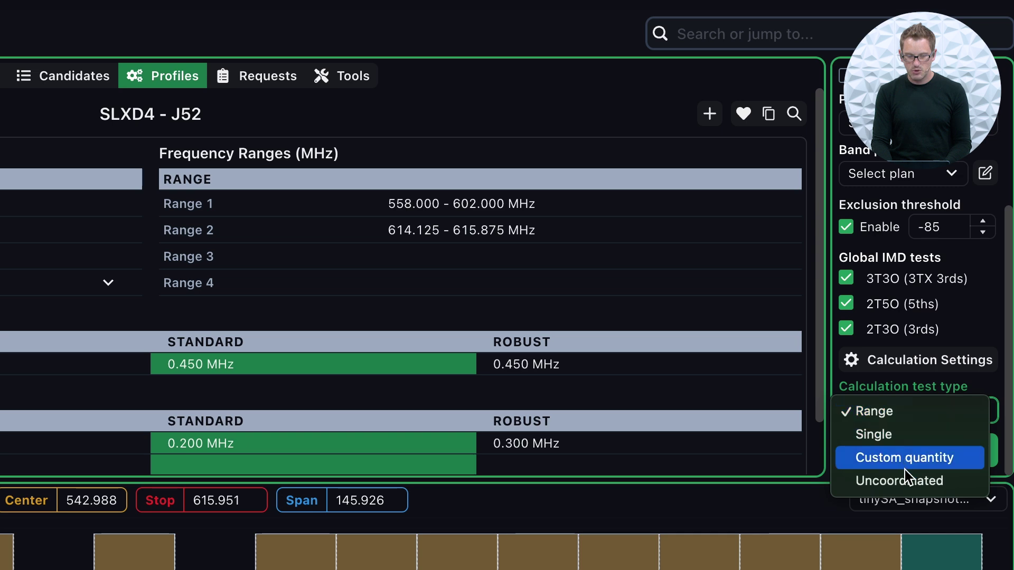
# Calculate one uncoordinated SLXD4 J52 frequency, giving 558.000 MHz in the Default Group
pyautogui.click(902, 483)
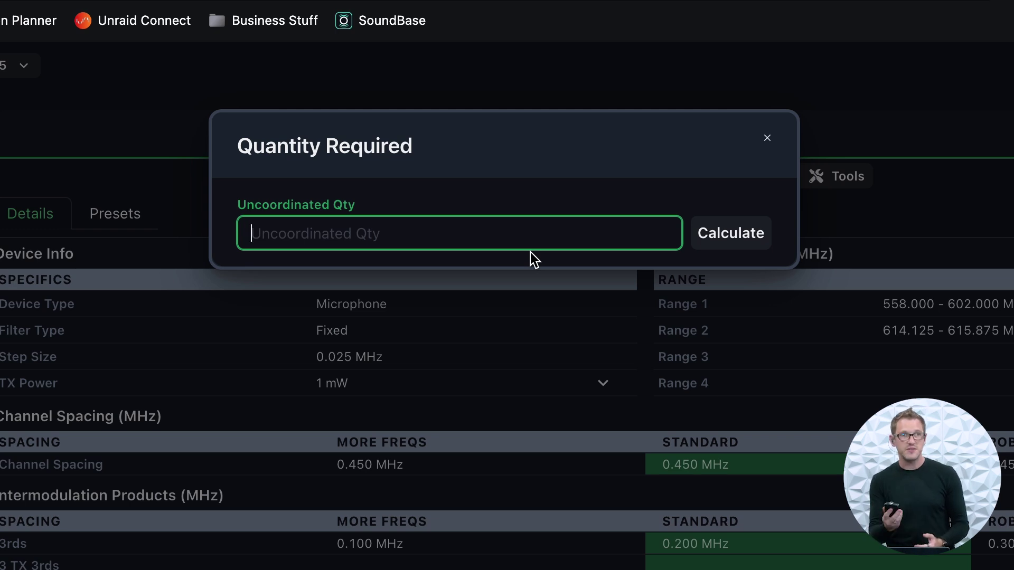
pyautogui.write('1')
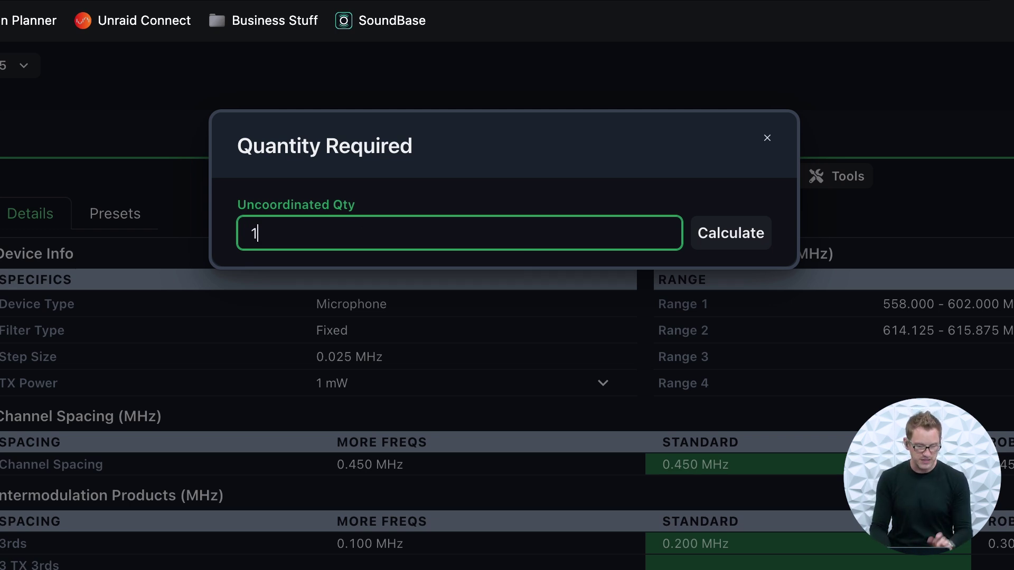
pyautogui.click(745, 240)
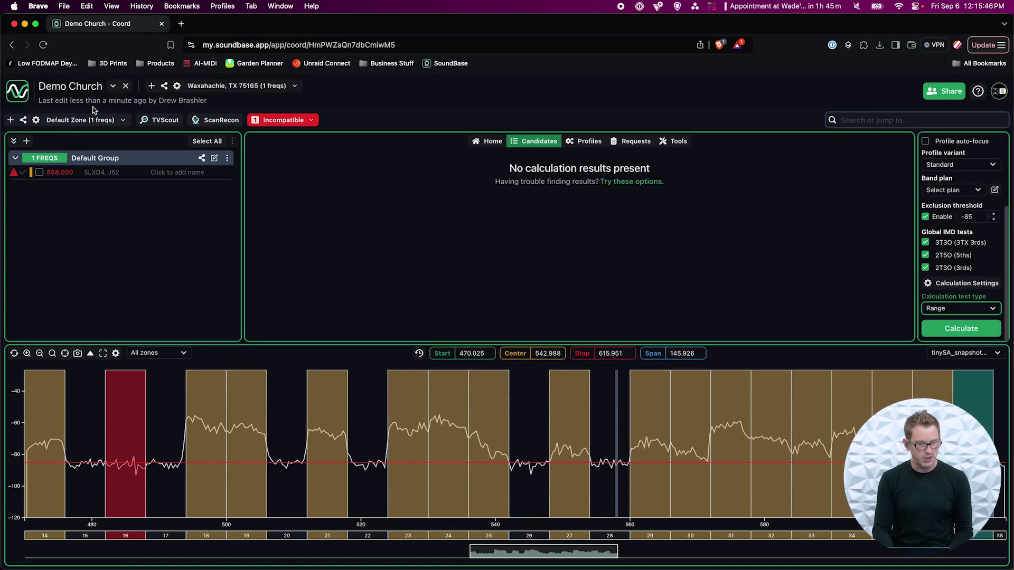
# Name the 558.000 MHz frequency 'Lav Mic'
pyautogui.click(165, 173)
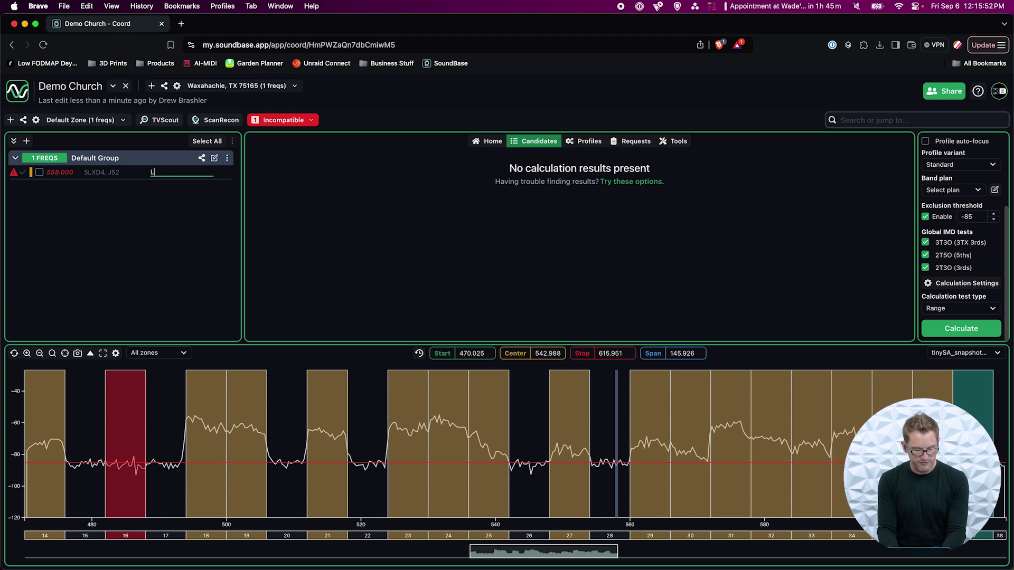
pyautogui.write('Lav Mic')
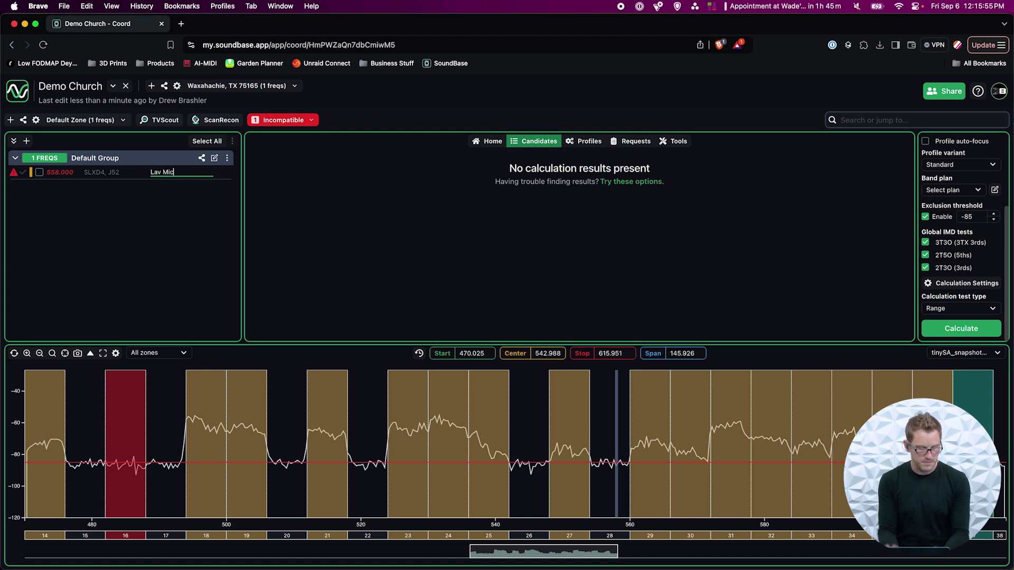
pyautogui.click(350, 210)
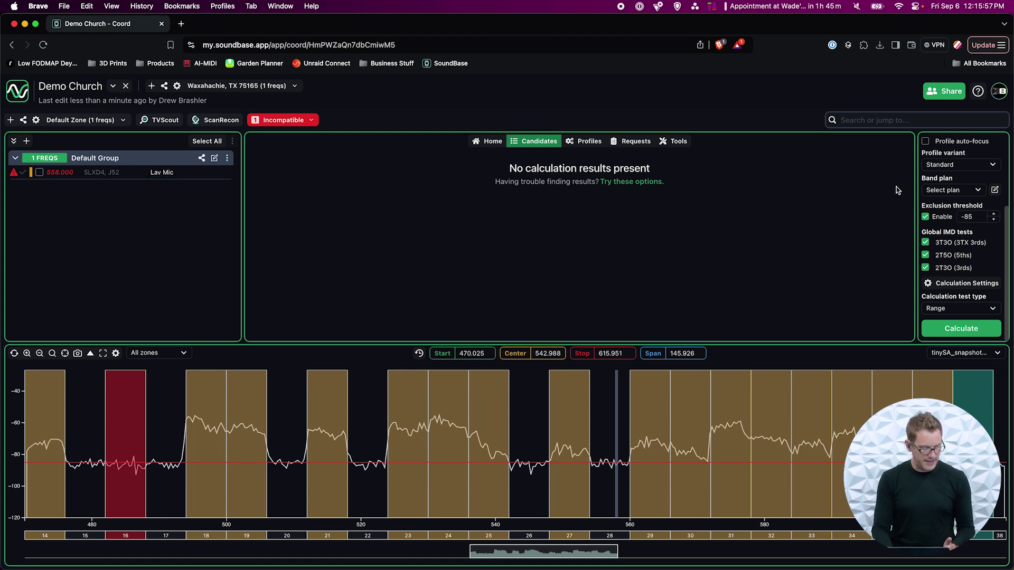
pyautogui.click(974, 166)
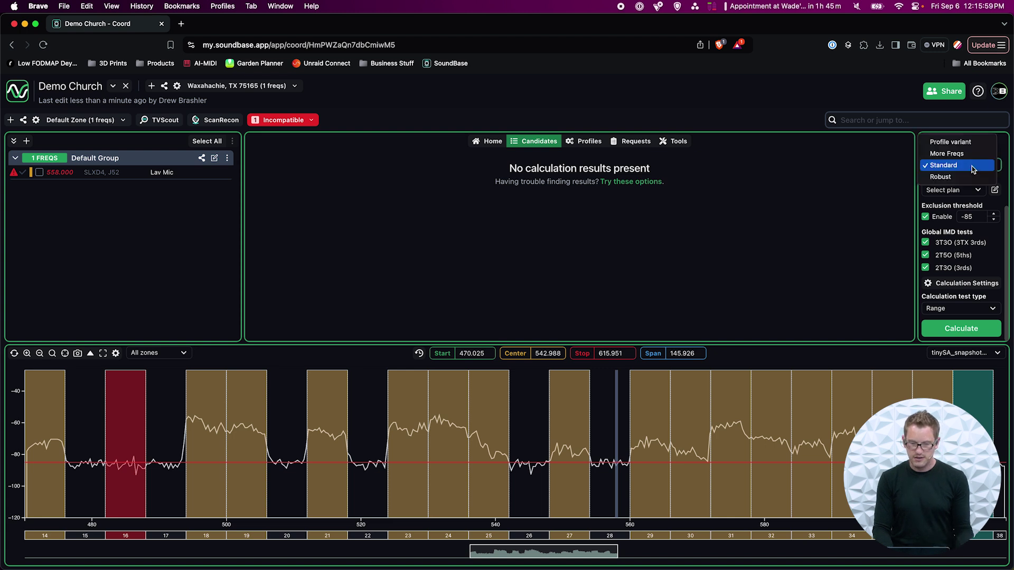
# Switch the profile to Sennheiser XSW IEM, band A (476.000–500.000)
pyautogui.click(973, 166)
pyautogui.scroll(3, 968, 181)
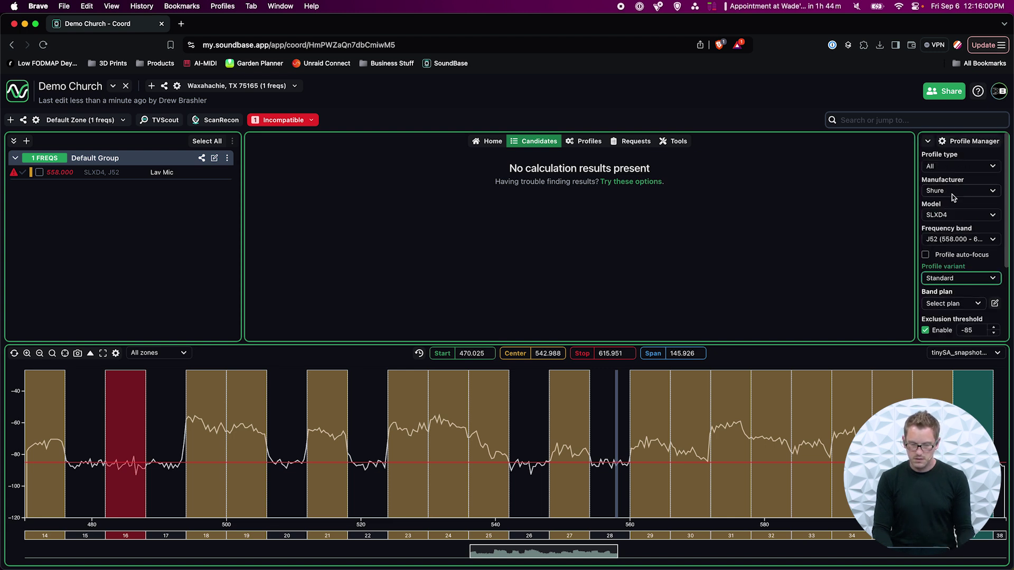
pyautogui.click(953, 193)
pyautogui.click(954, 179)
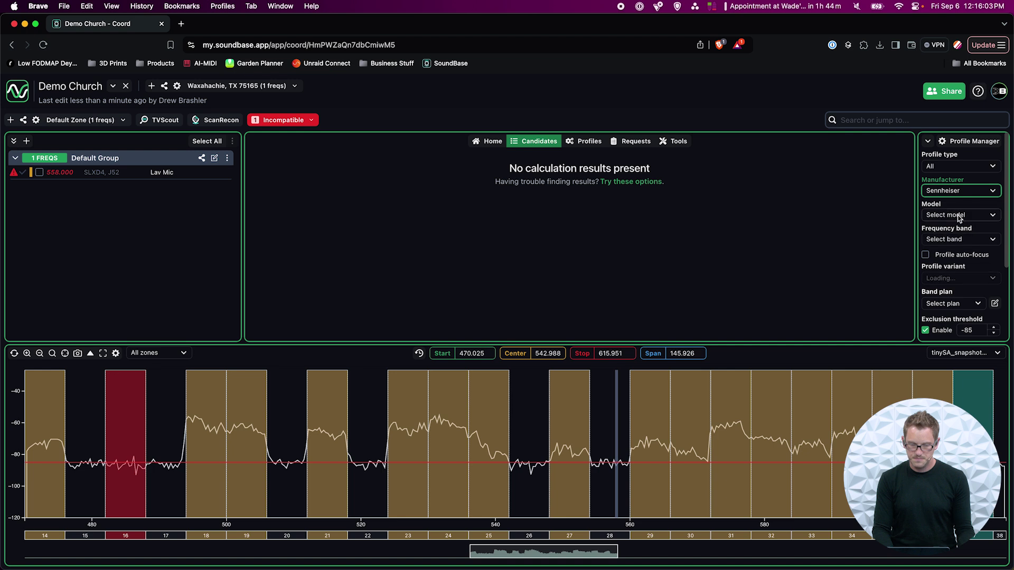
pyautogui.click(959, 216)
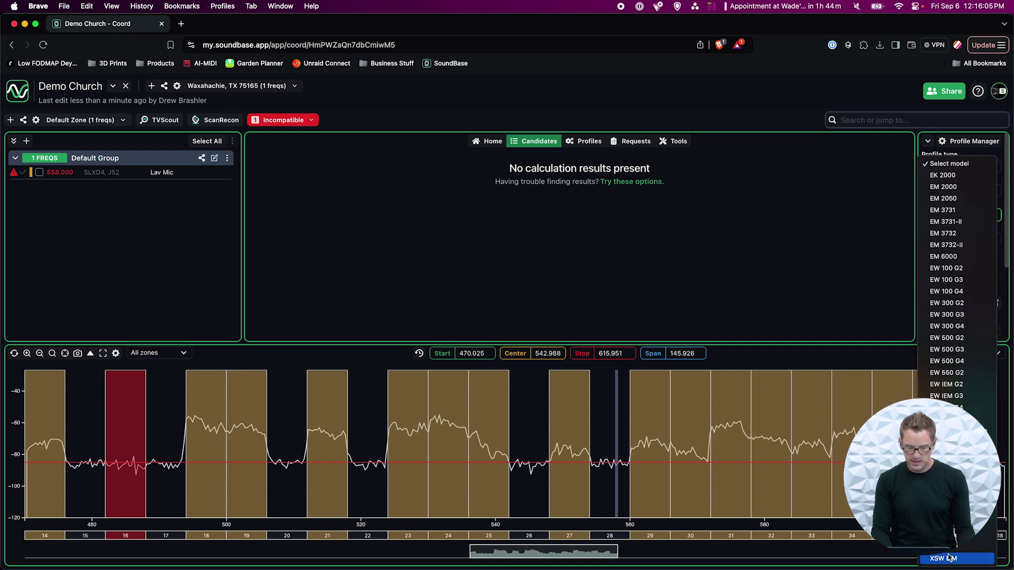
pyautogui.click(958, 559)
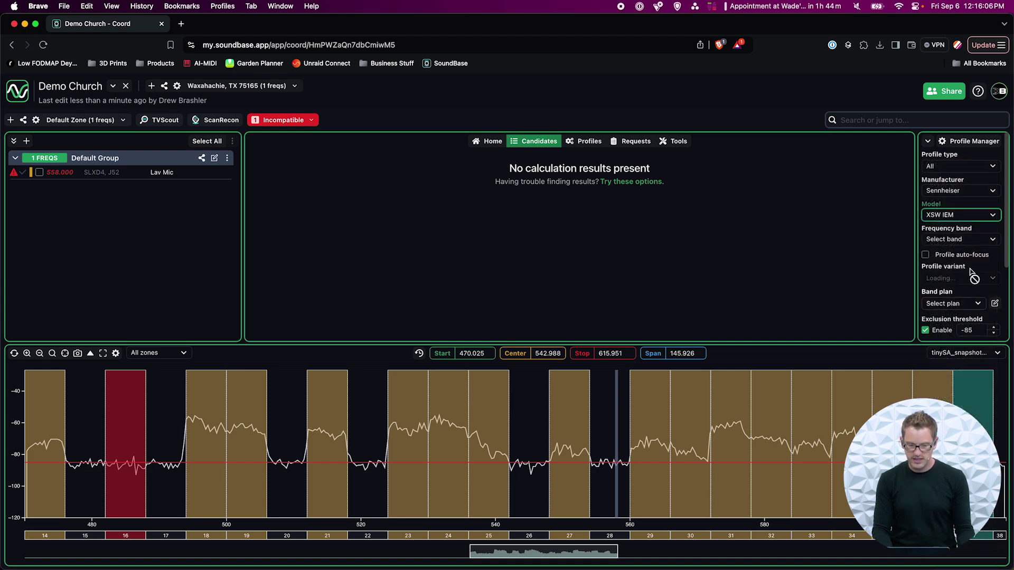
pyautogui.click(962, 241)
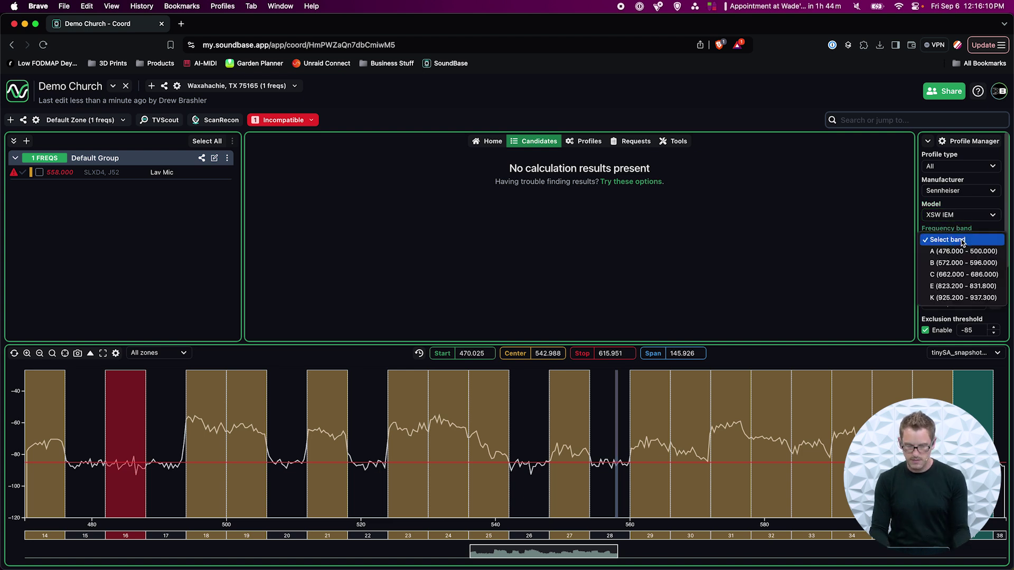
pyautogui.click(962, 252)
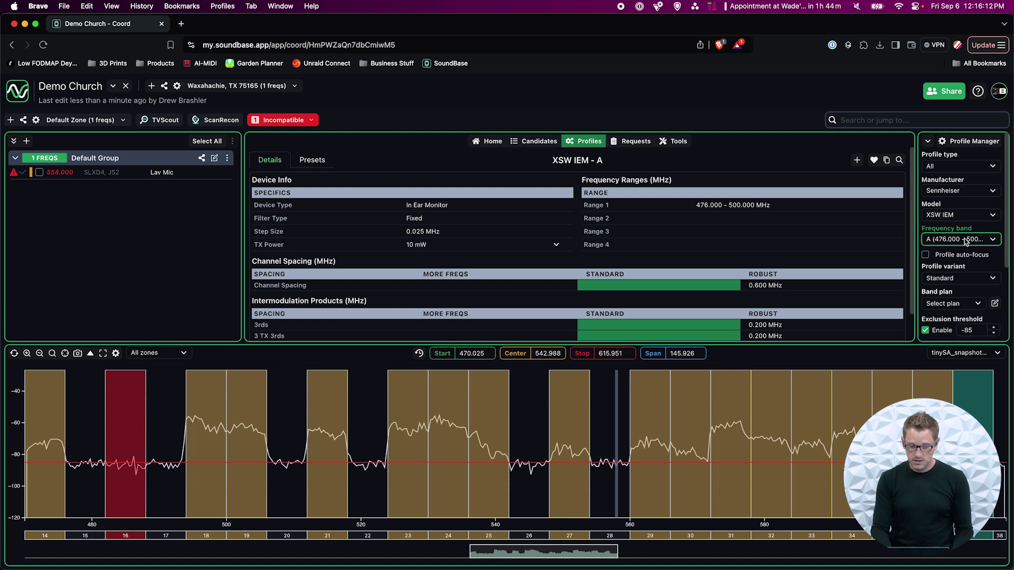
# Calculate one uncoordinated XSW IEM frequency, adding 476.000 MHz to the group
pyautogui.scroll(-3, 958, 280)
pyautogui.click(955, 310)
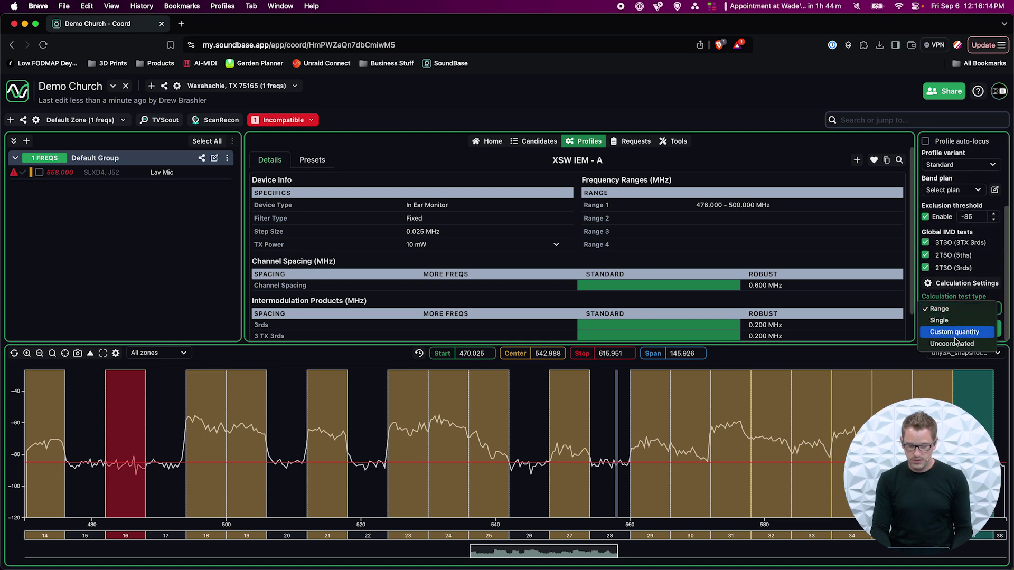
pyautogui.click(948, 346)
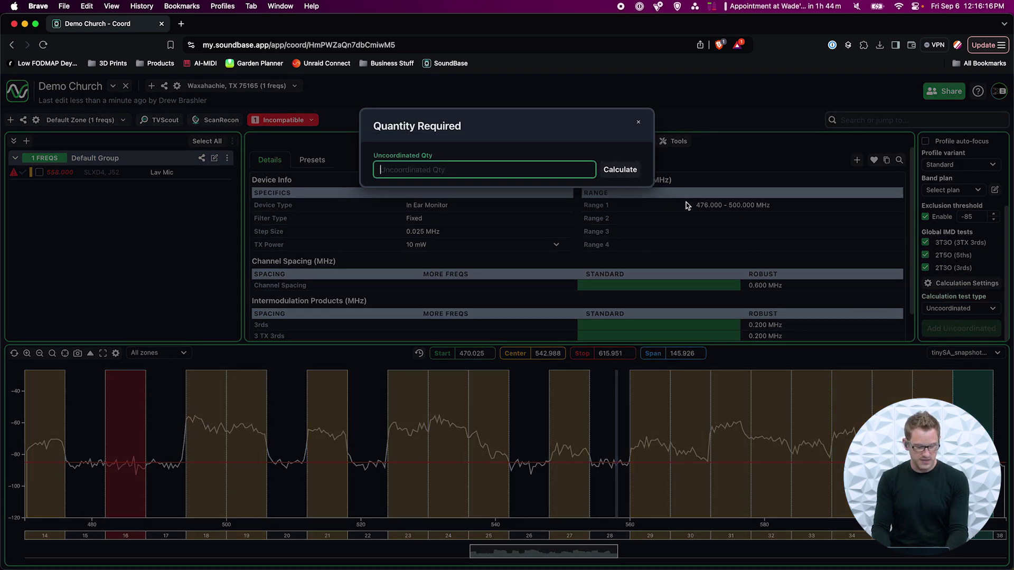
pyautogui.write('1')
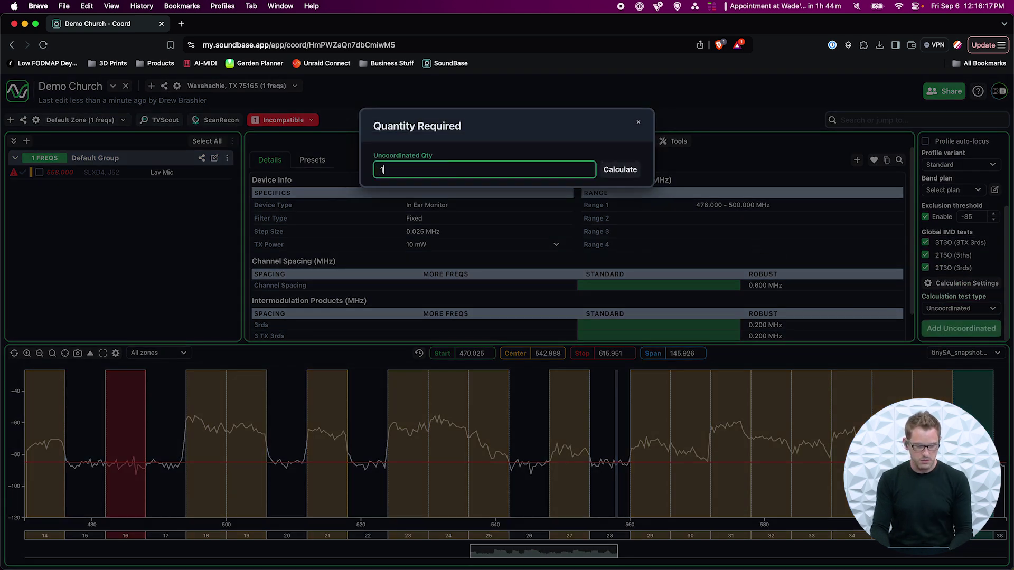
pyautogui.click(624, 170)
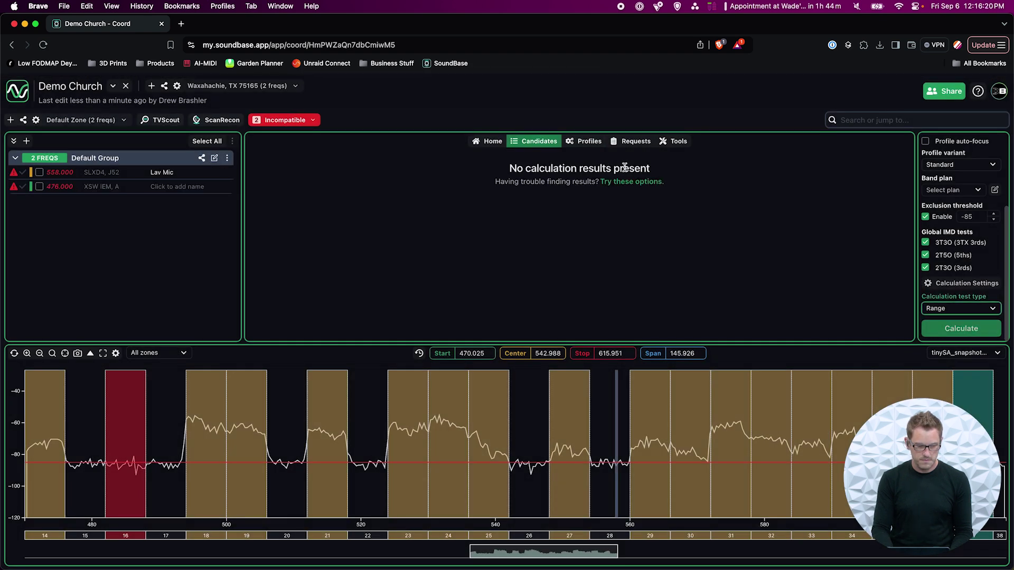
# Name the 476.000 MHz XSW IEM frequency 'IEM 1'
pyautogui.click(180, 187)
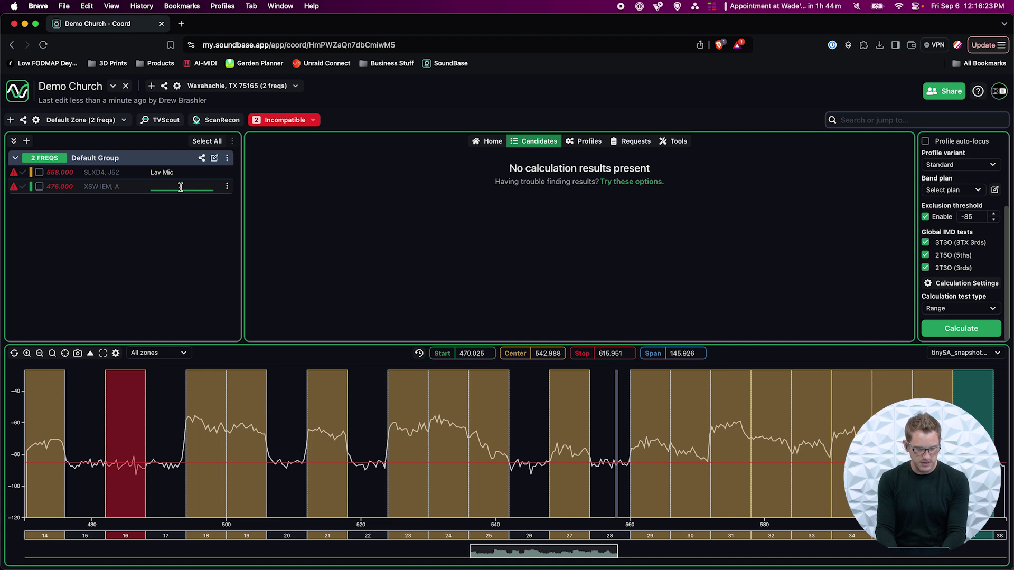
pyautogui.write('IEM 1')
pyautogui.hotkey('shift', 'Tab')
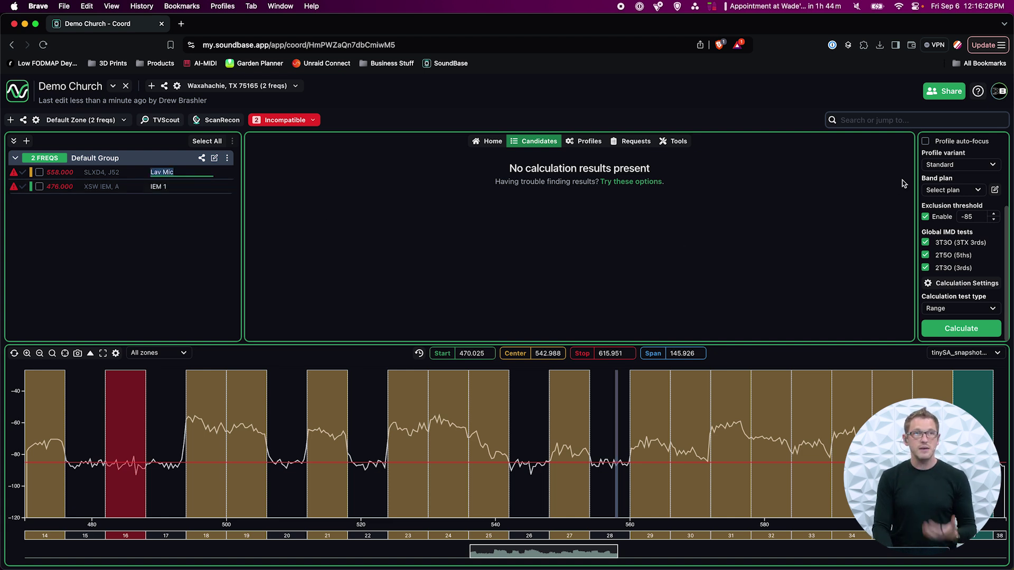
pyautogui.scroll(2, 956, 229)
# Switch the model to Sennheiser EW IEM G3 with band G (566.000–608.000)
pyautogui.scroll(2, 956, 230)
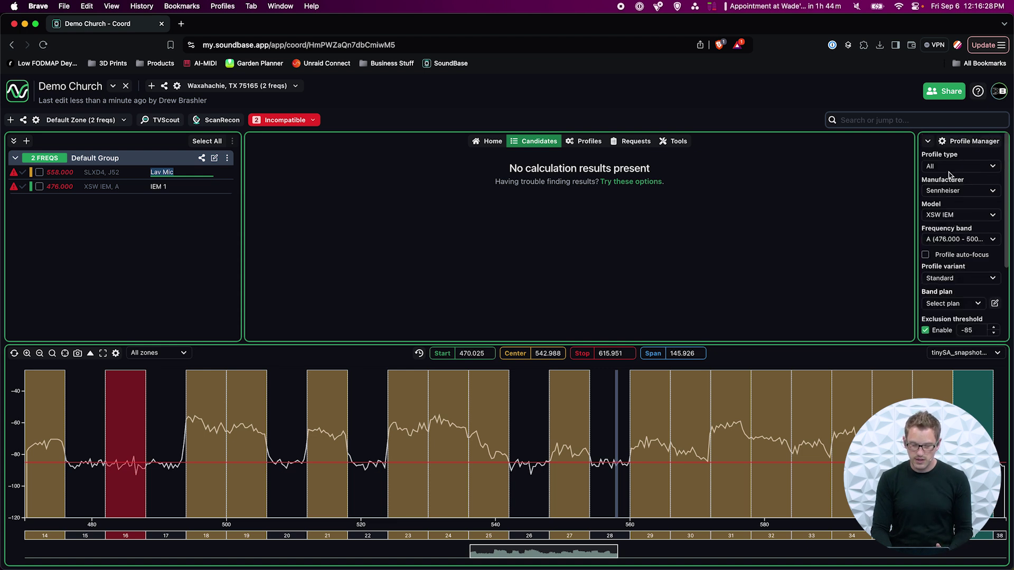
pyautogui.click(958, 215)
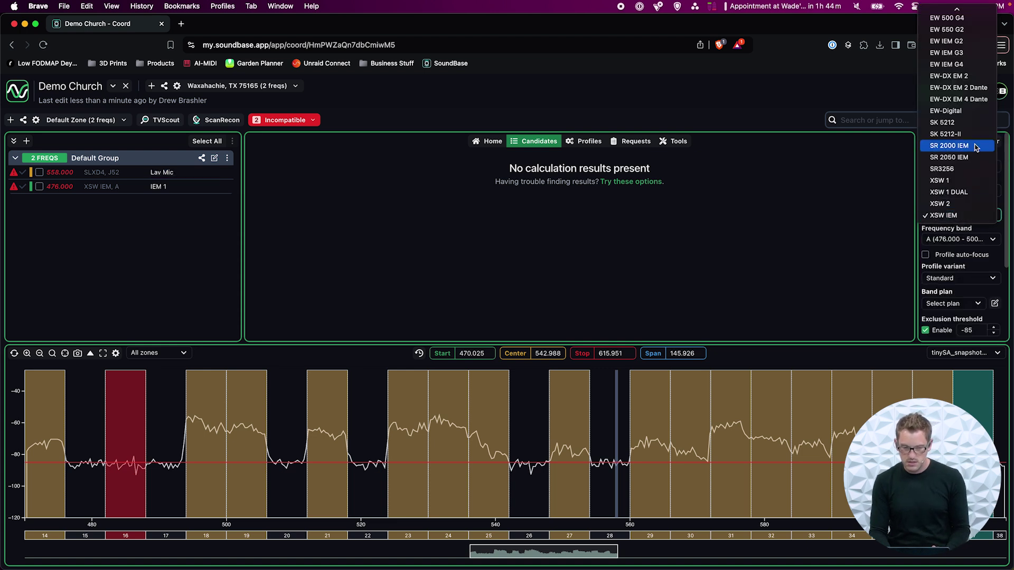
pyautogui.scroll(5, 975, 146)
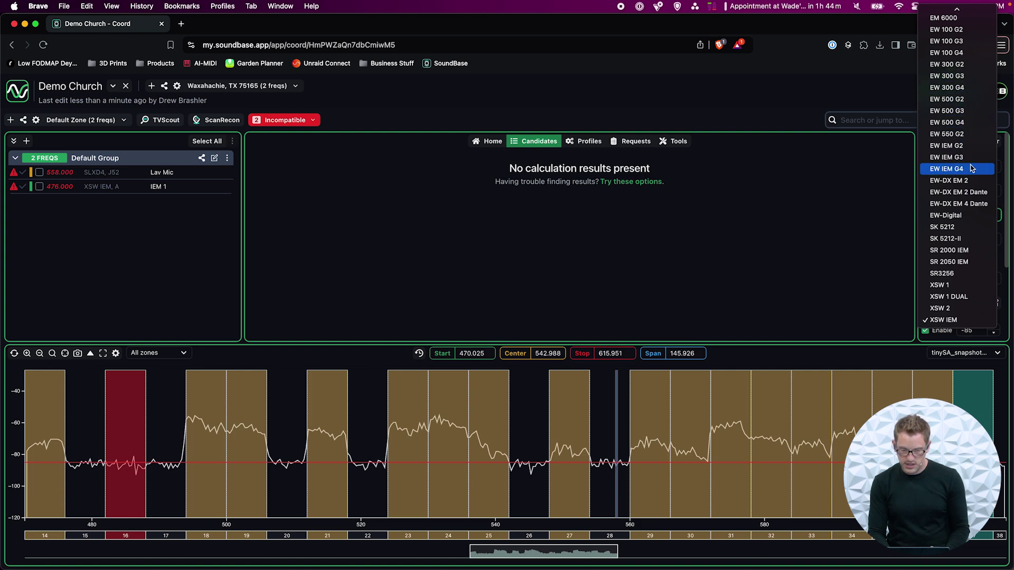
pyautogui.press('Escape')
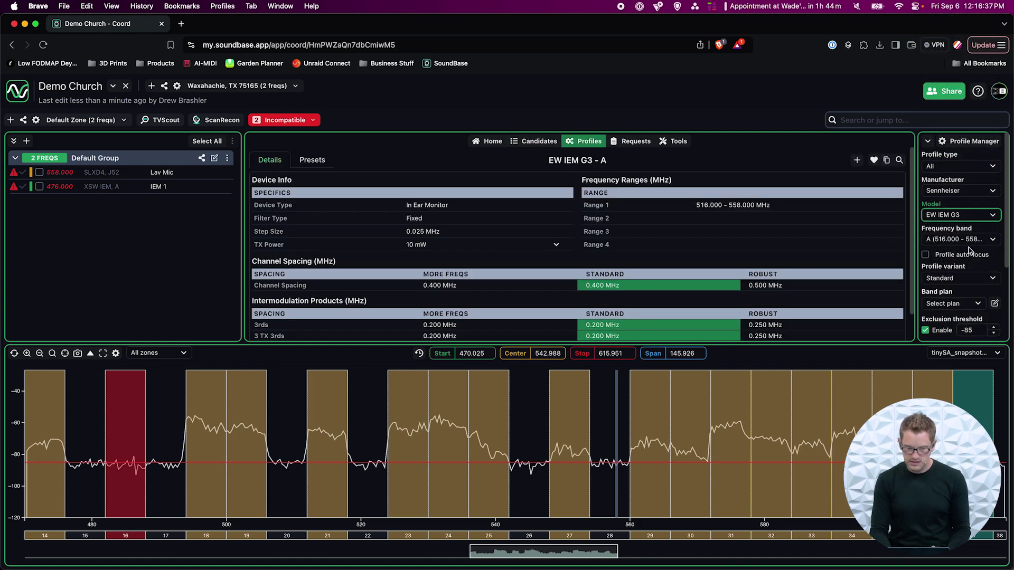
pyautogui.click(968, 241)
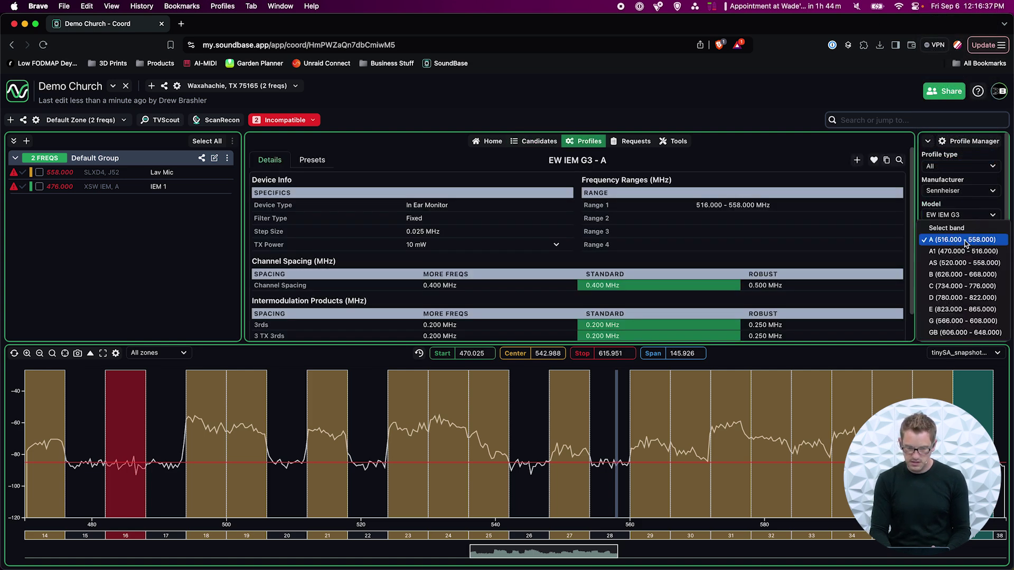
pyautogui.click(990, 325)
# Calculate an uncoordinated EW IEM G3 frequency, adding 566.000 MHz to the group
pyautogui.scroll(-2, 967, 252)
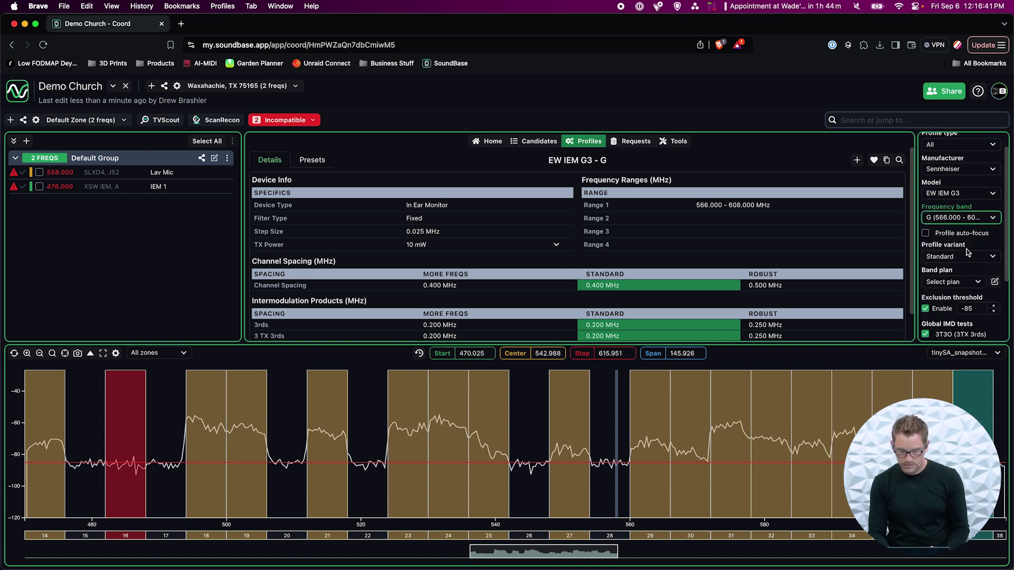
pyautogui.scroll(-5, 963, 278)
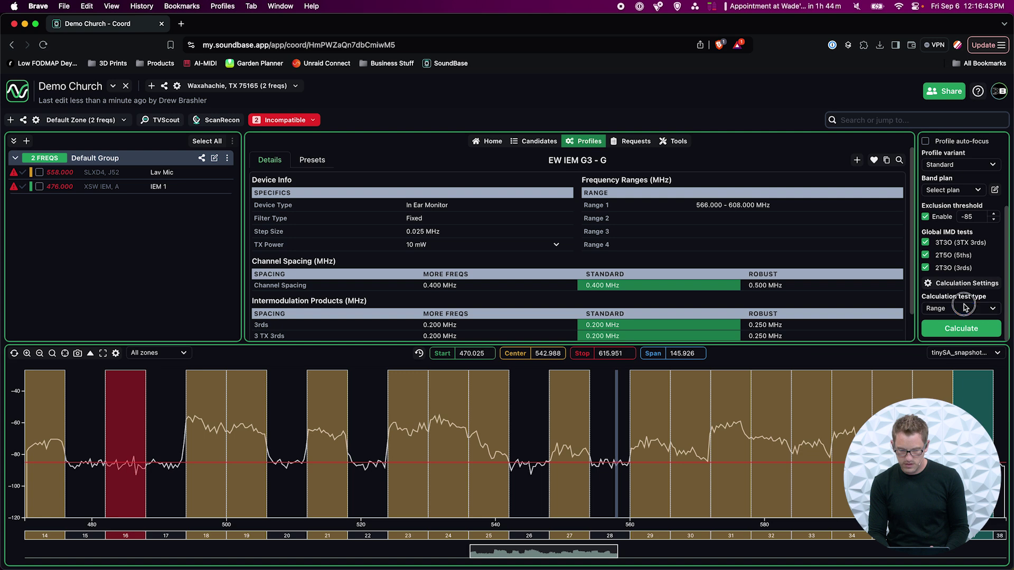
pyautogui.click(964, 309)
pyautogui.click(963, 345)
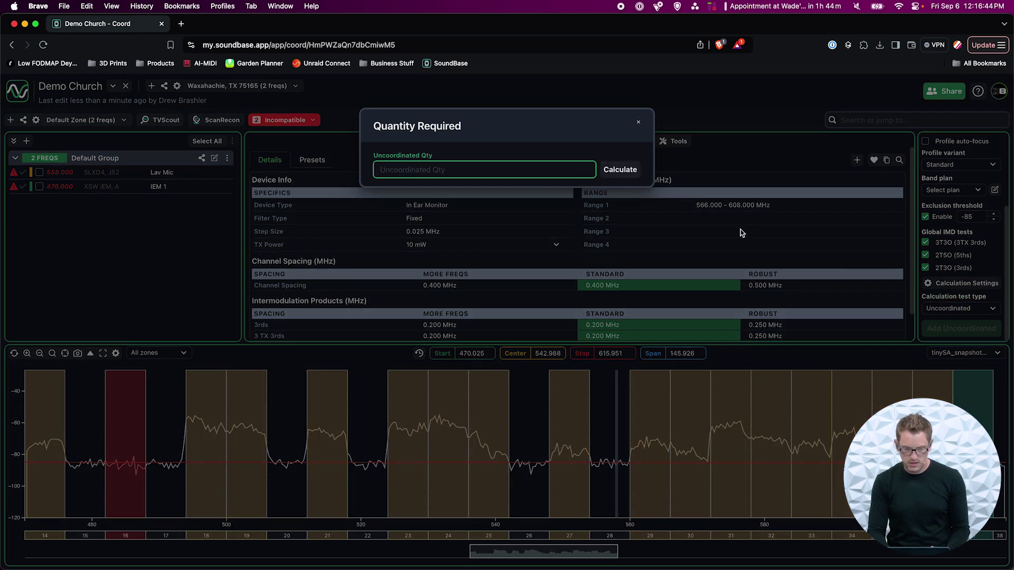
pyautogui.write('2')
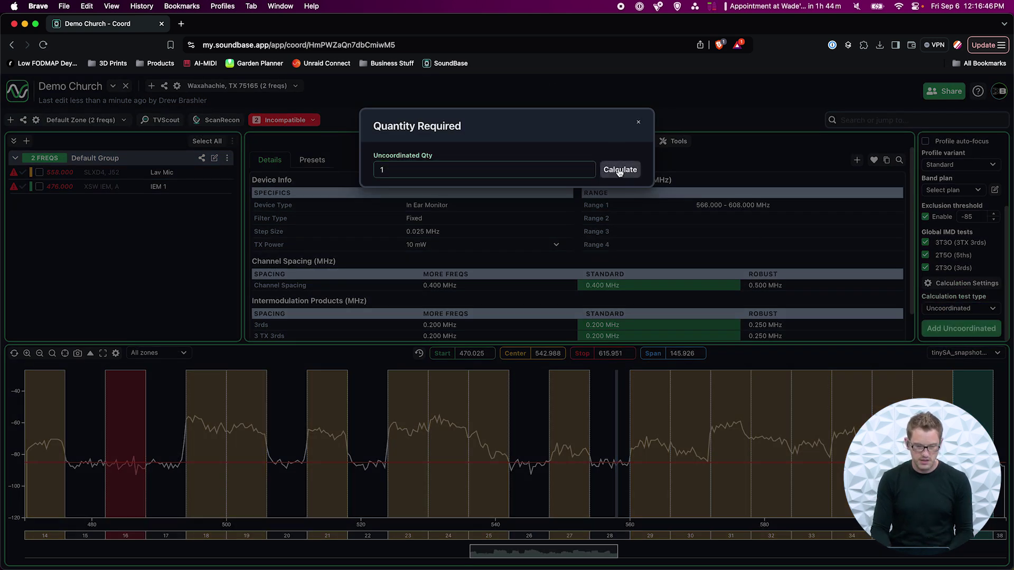
pyautogui.click(619, 170)
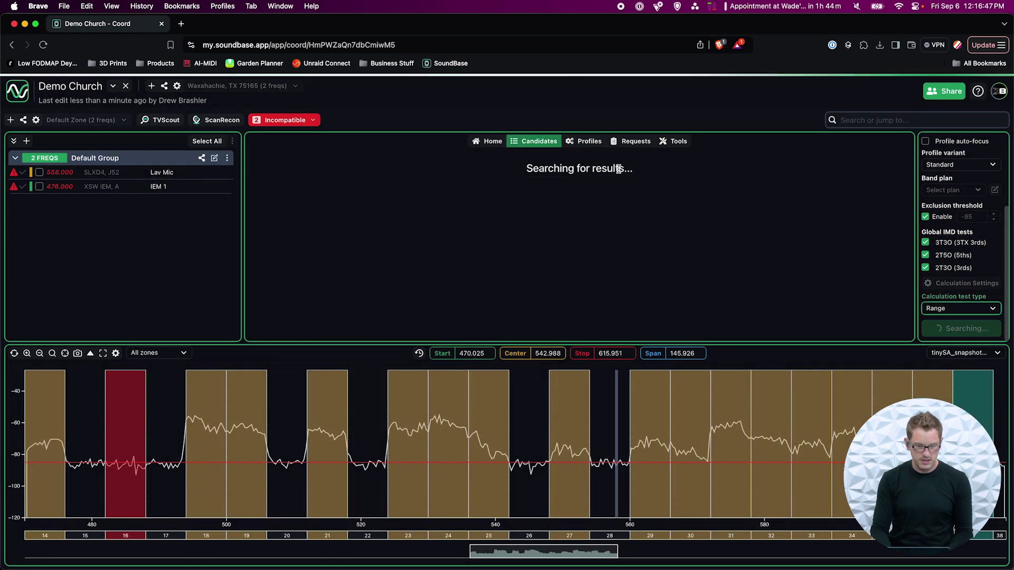
# Name the new 566.000 MHz frequency 'IEM 2', leaving Lav Mic unchanged
pyautogui.click(163, 203)
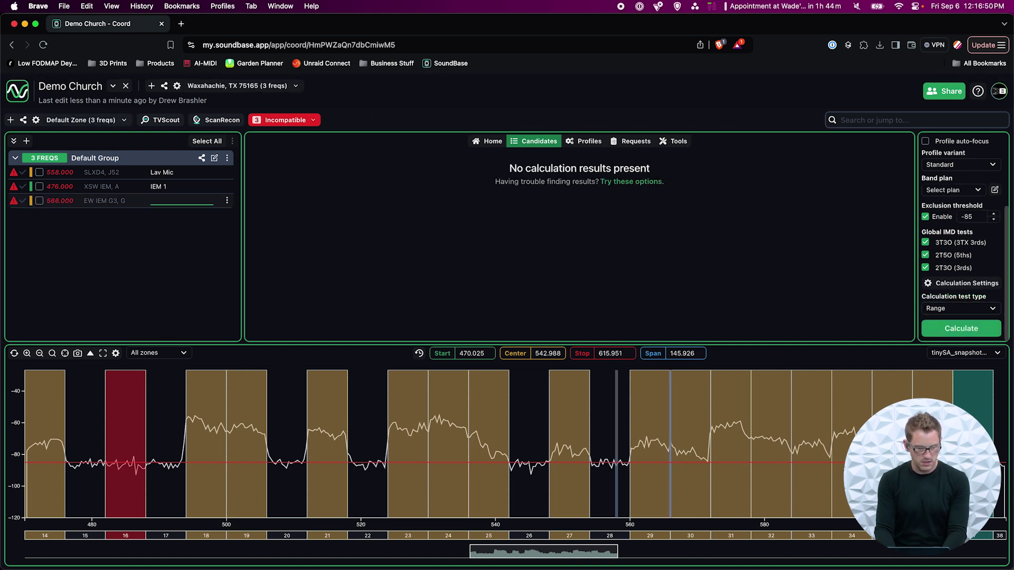
pyautogui.write('IEM 2')
pyautogui.press('Tab')
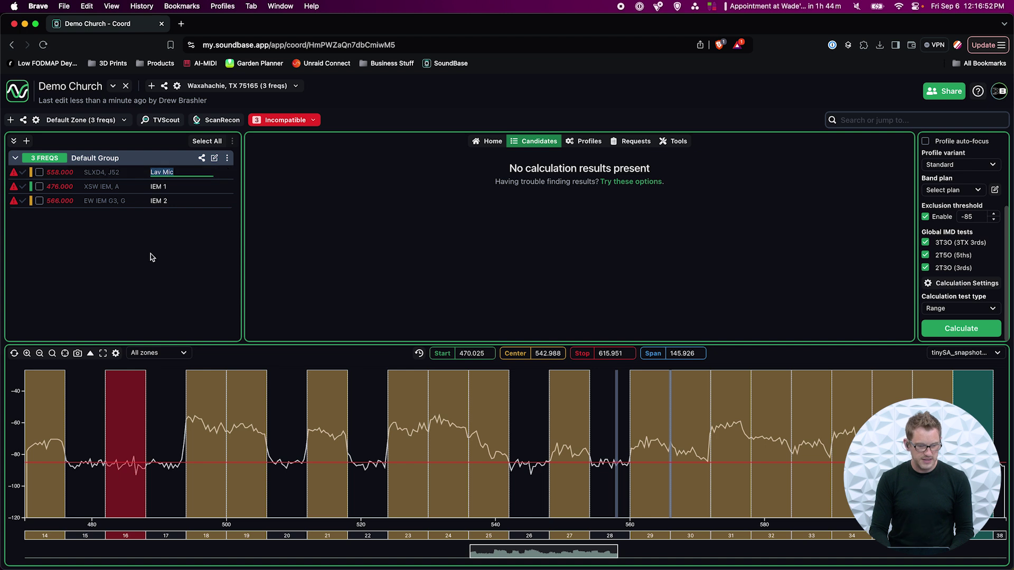
pyautogui.click(151, 258)
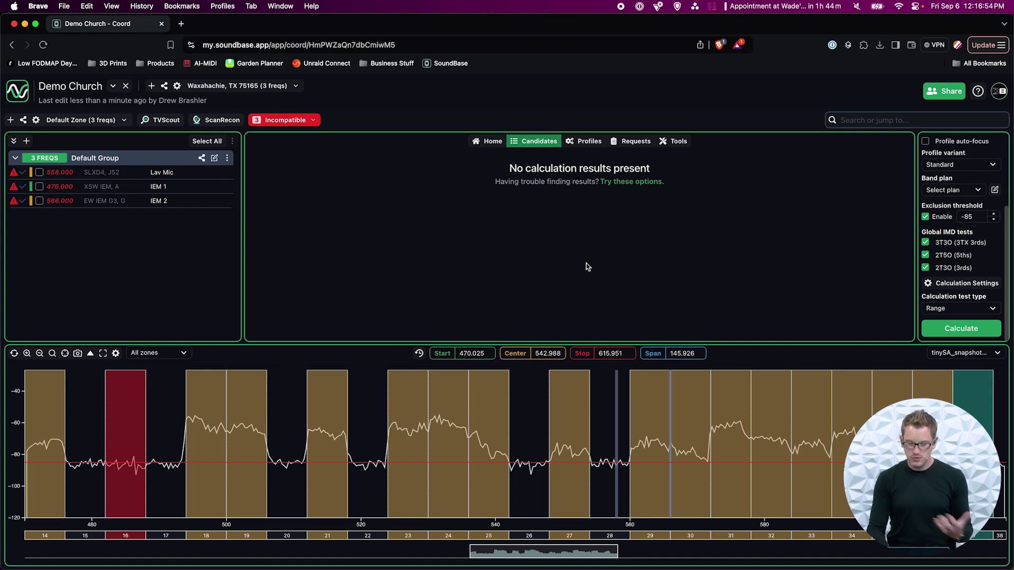
pyautogui.scroll(3, 962, 231)
# Load the Shure QLXD4 profile in band G50 (470.125–534.000)
pyautogui.click(950, 192)
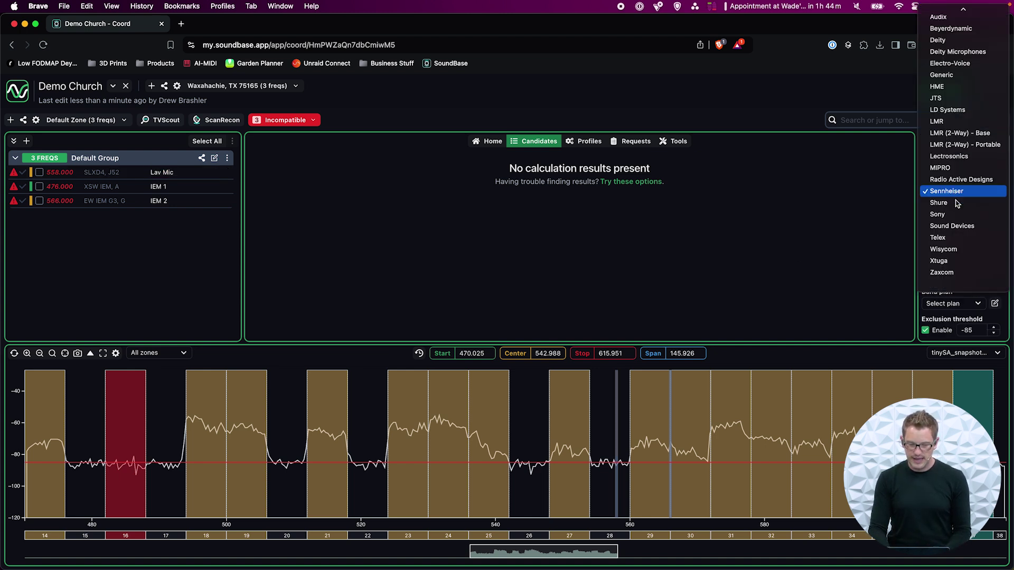
pyautogui.click(953, 204)
pyautogui.click(966, 216)
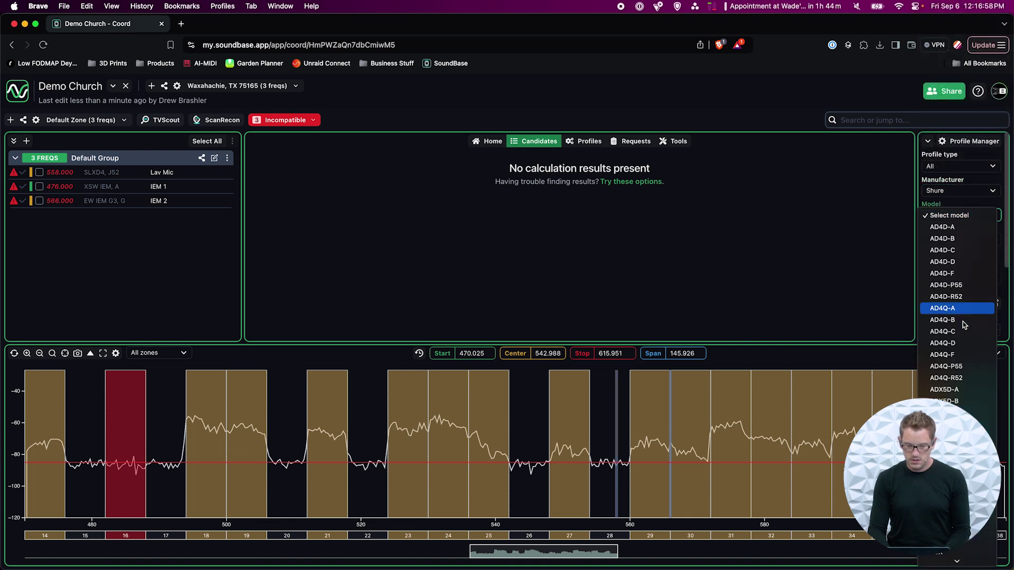
pyautogui.scroll(-5, 963, 317)
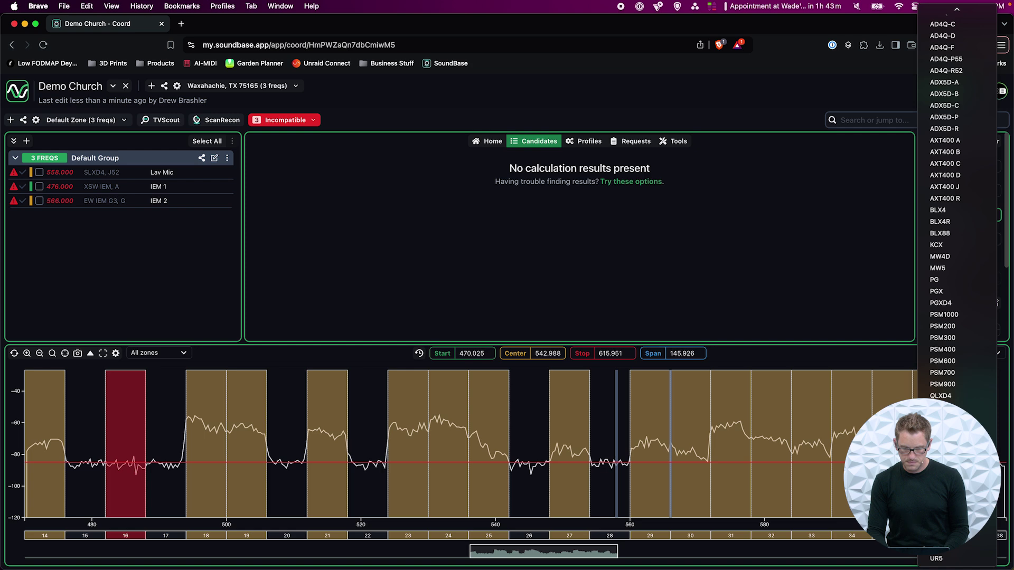
pyautogui.click(951, 396)
pyautogui.click(965, 240)
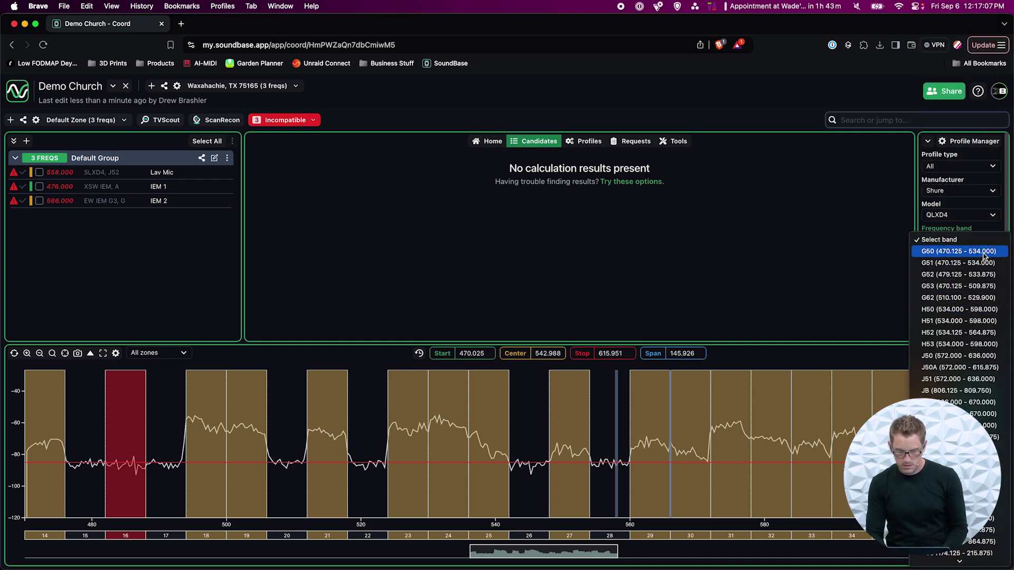
pyautogui.click(985, 252)
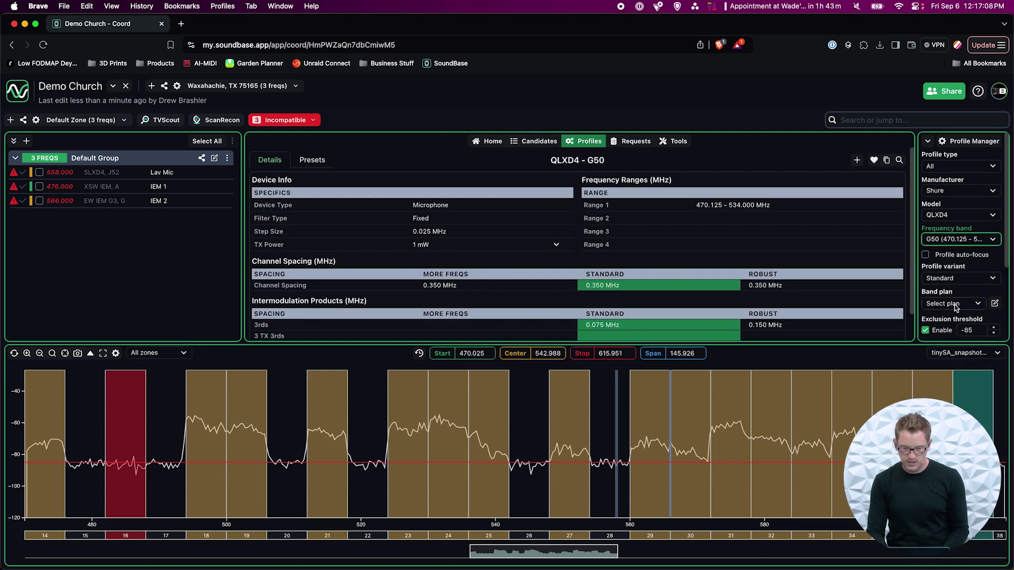
# Calculate four uncoordinated QLXD4 frequencies, bringing the Default Group to seven
pyautogui.scroll(-3, 976, 292)
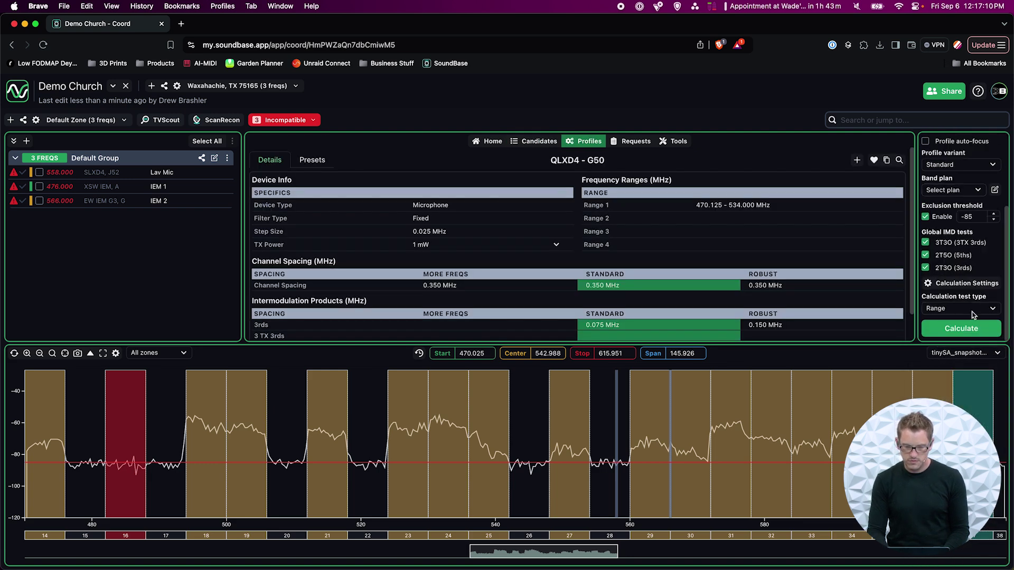
pyautogui.click(972, 311)
pyautogui.click(945, 342)
pyautogui.click(959, 328)
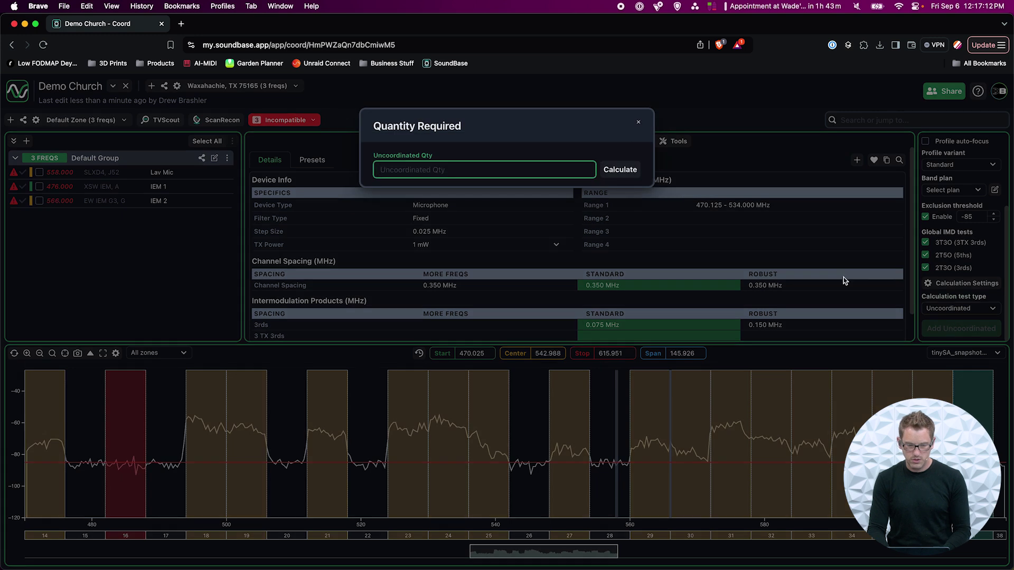
pyautogui.write('4')
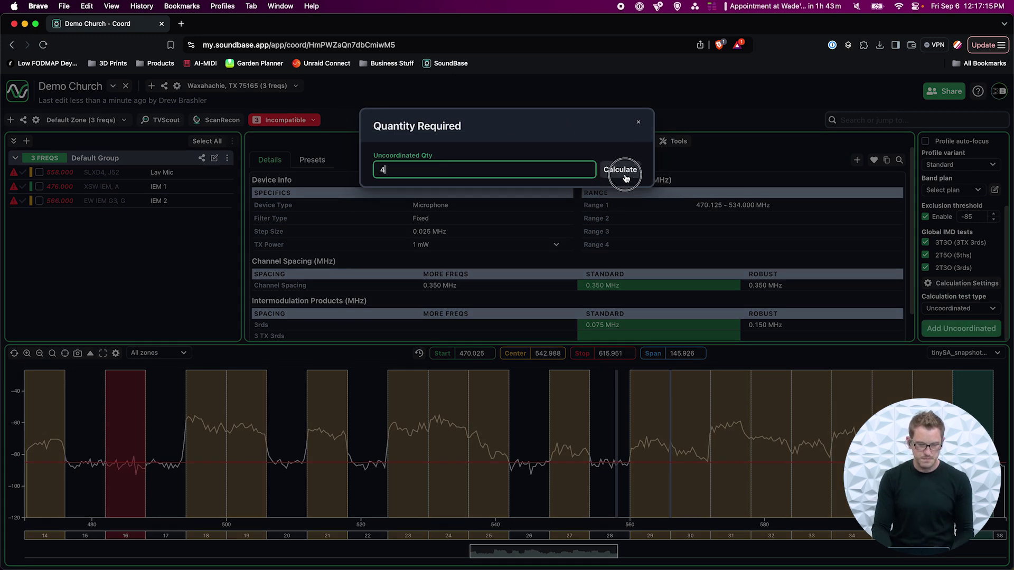
pyautogui.click(621, 170)
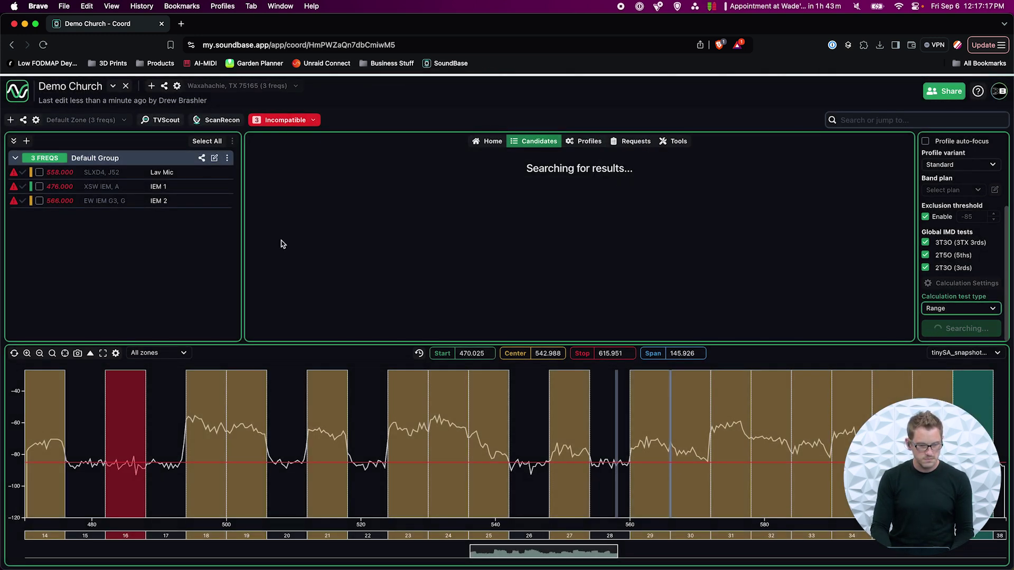
pyautogui.click(174, 216)
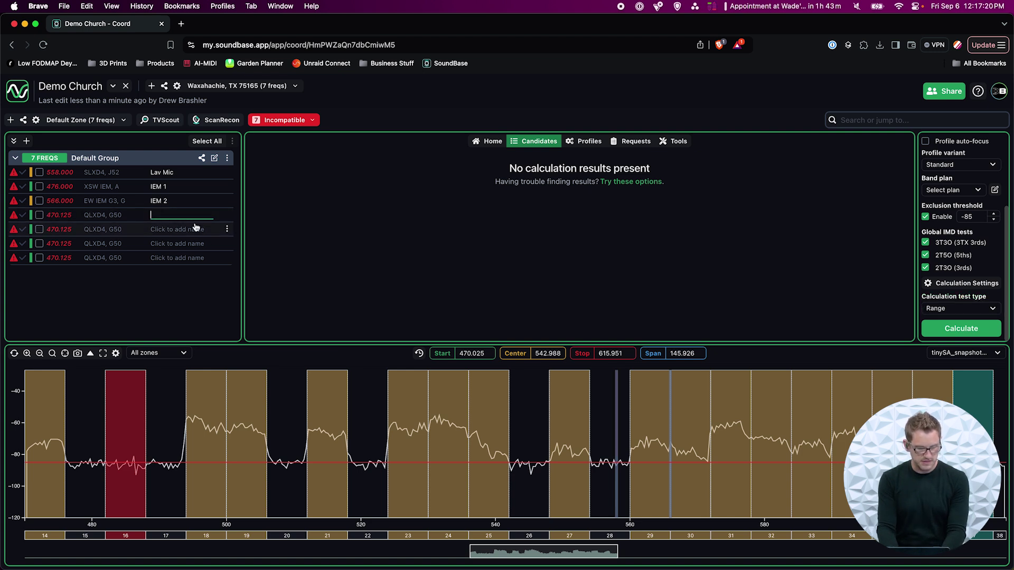
# Commit HH1, then name the next three QLXD4 channels HH2, HH3 and HH4
pyautogui.press('Tab')
pyautogui.write('HH')
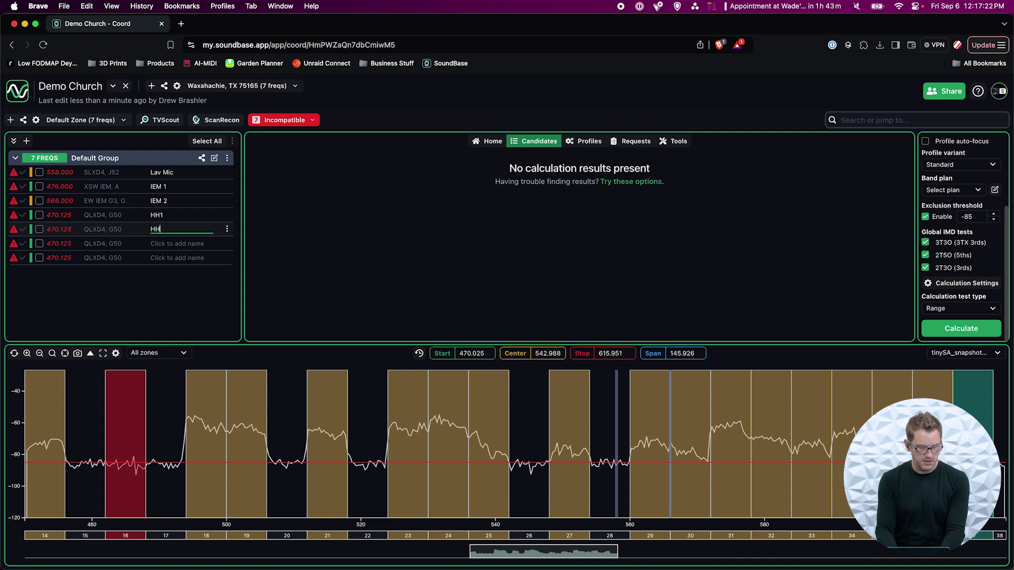
pyautogui.write('2')
pyautogui.press('Tab')
pyautogui.write('HH3')
pyautogui.press('Tab')
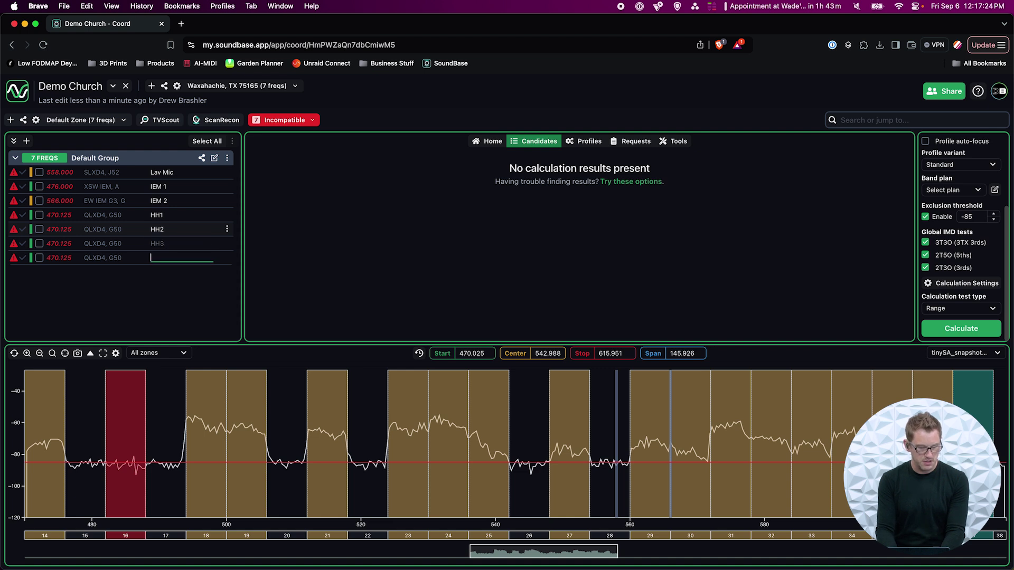
pyautogui.write('HH4')
pyautogui.press('Tab')
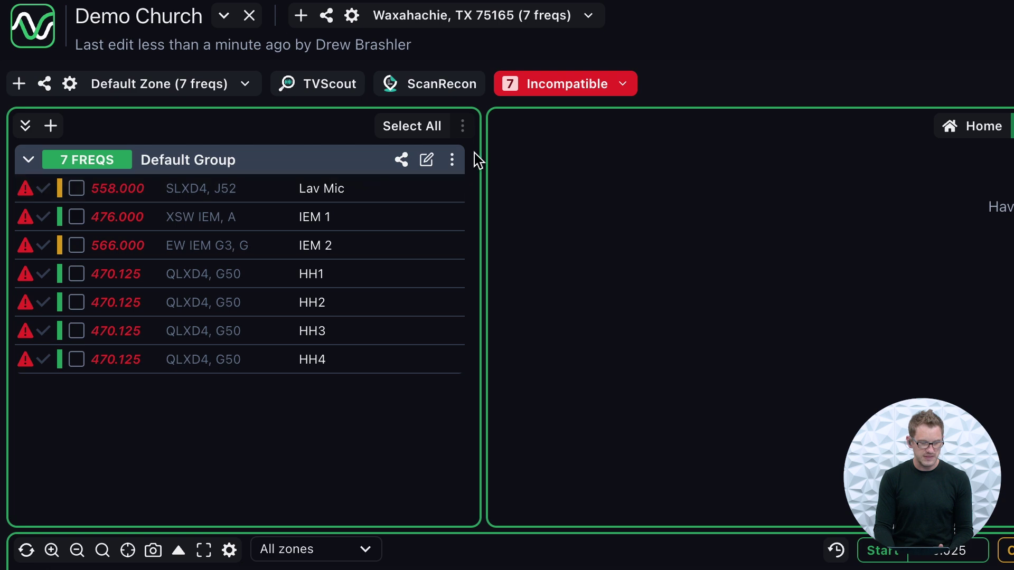
# Rename the Default Group to 'Main Room' in its Group Details and save
pyautogui.click(452, 160)
pyautogui.click(546, 249)
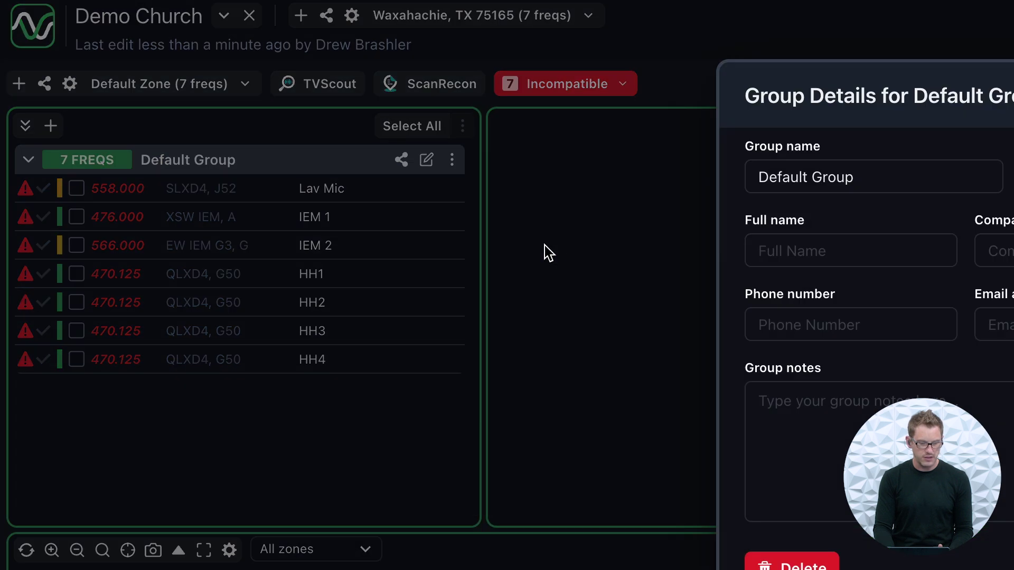
pyautogui.write('Main Room')
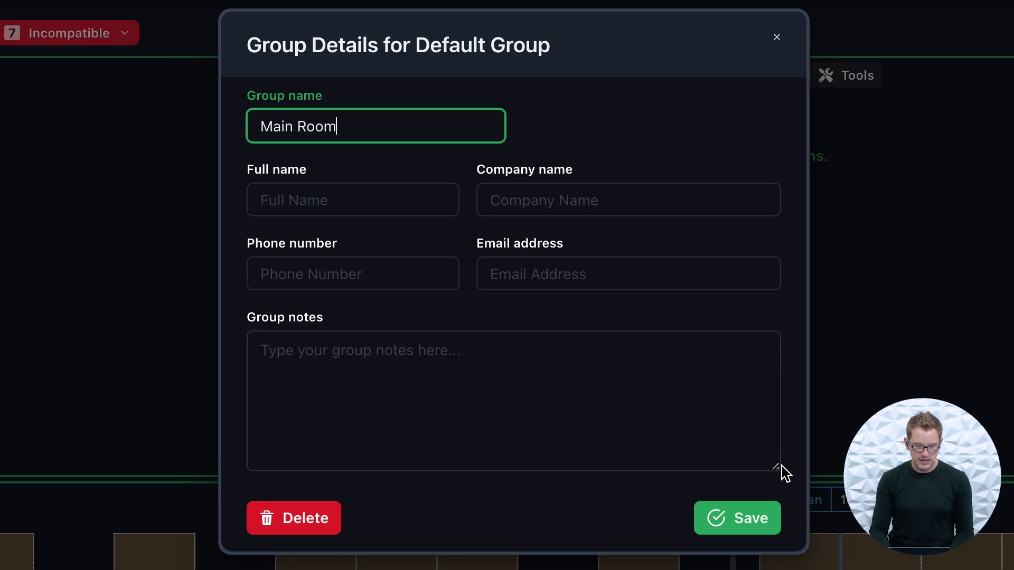
pyautogui.click(744, 523)
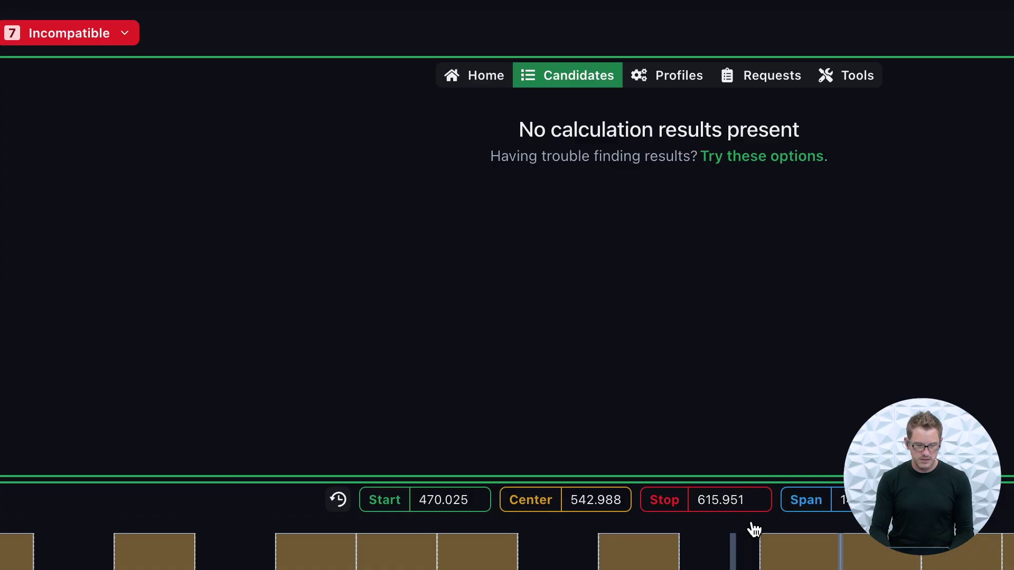
# Create a new group named 'Kids Room' beneath Main Room
pyautogui.click(39, 132)
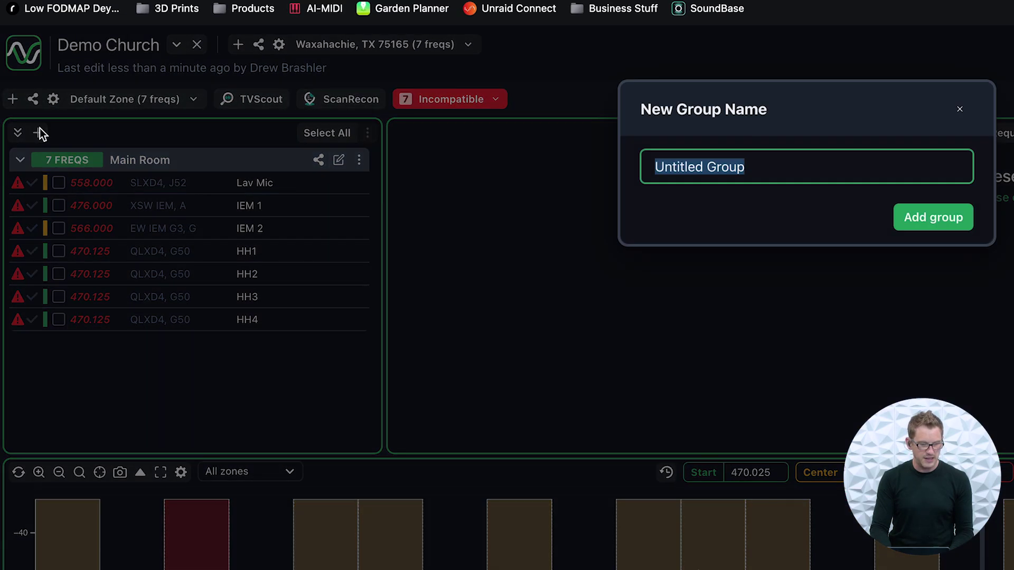
pyautogui.write('Kids Room')
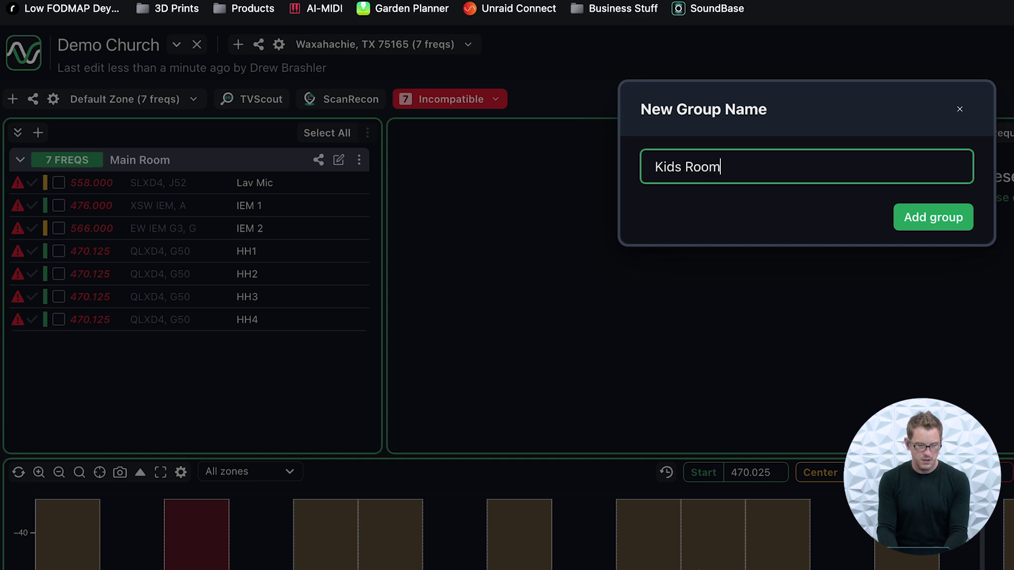
pyautogui.press('Return')
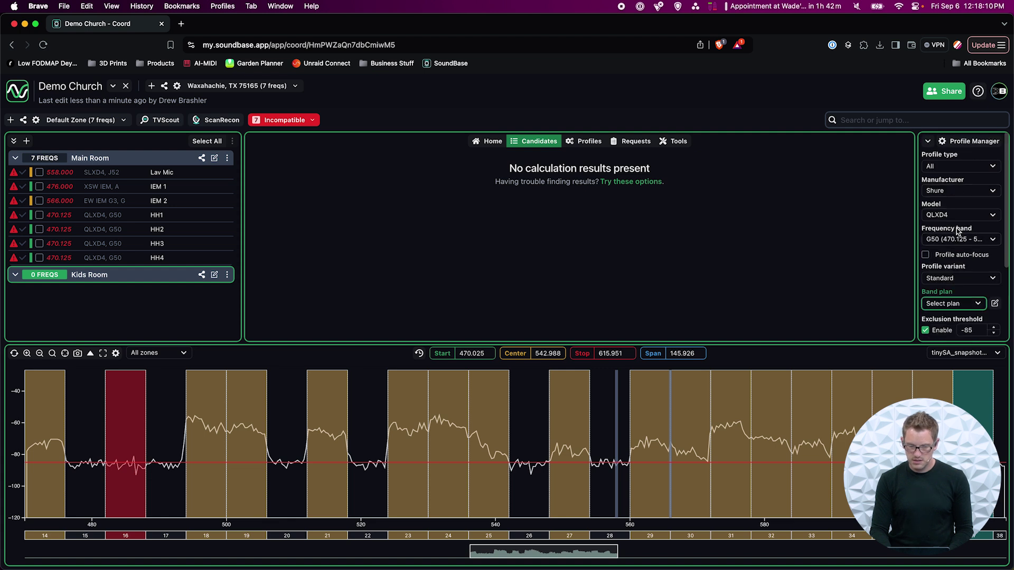
pyautogui.scroll(-2, 960, 230)
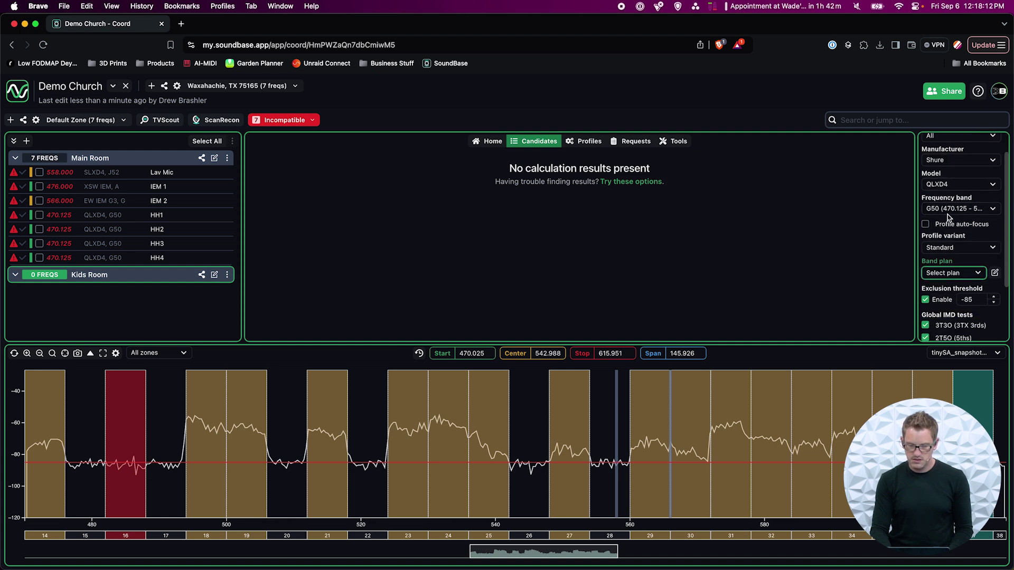
pyautogui.scroll(-5, 947, 214)
# Calculate new QLXD4 frequencies for Kids Room with the Uncoordinated test type
pyautogui.click(963, 309)
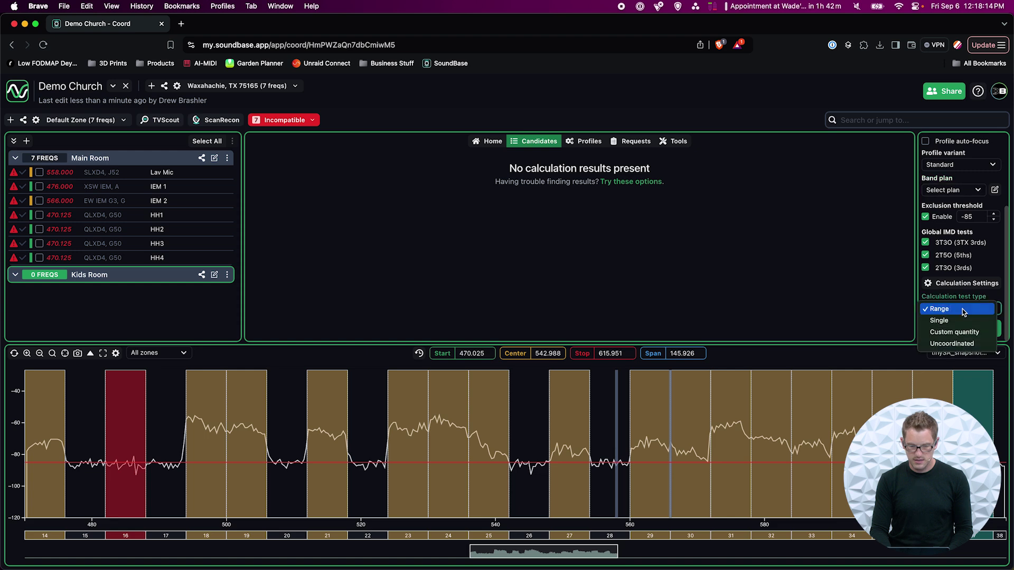
pyautogui.click(946, 344)
pyautogui.click(961, 329)
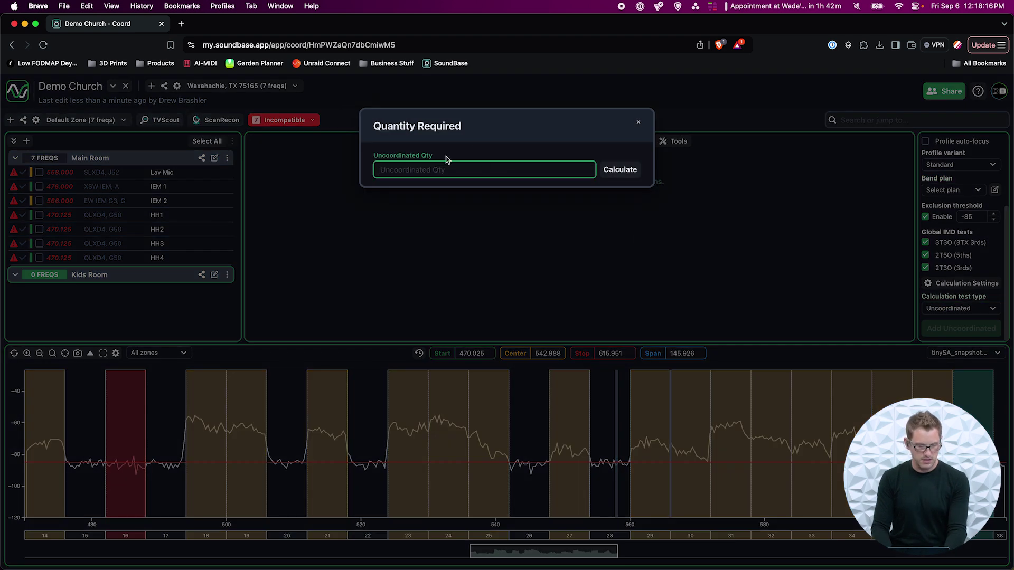
pyautogui.write('8')
pyautogui.click(620, 170)
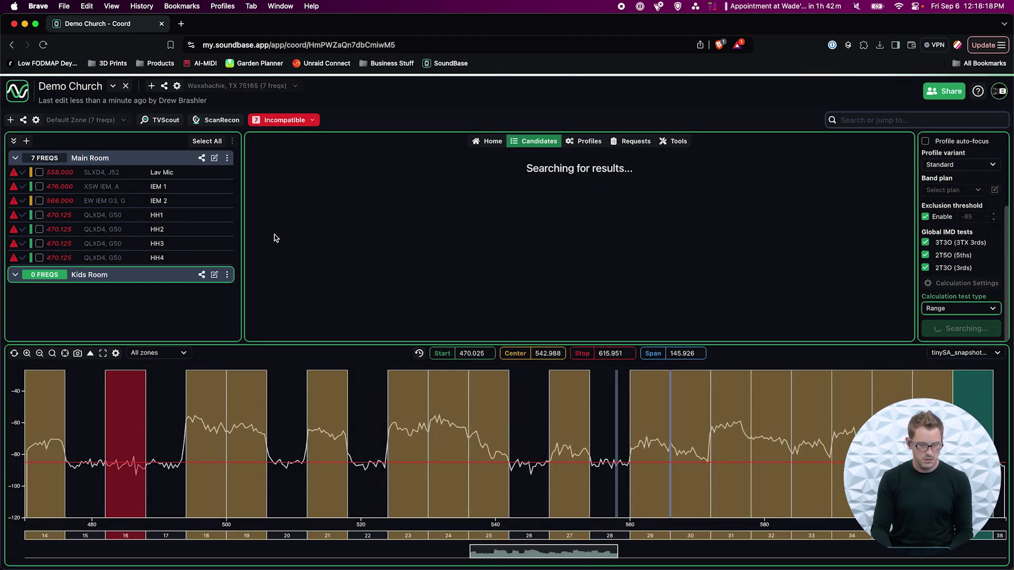
# Name the two new Kids Room channels 'Kids 1' and 'Kids 2'
pyautogui.click(159, 289)
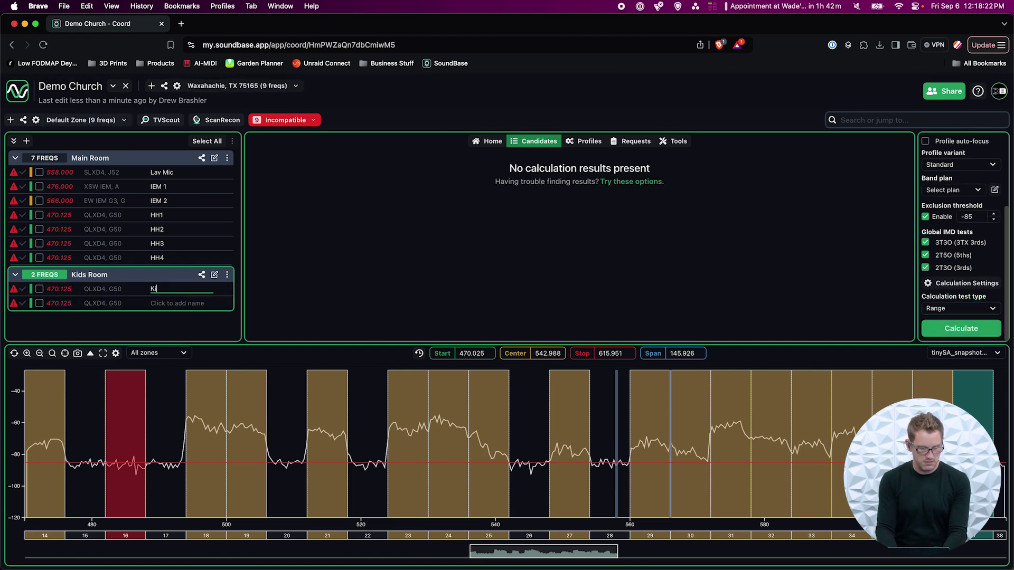
pyautogui.write('Kids 1')
pyautogui.press('Tab')
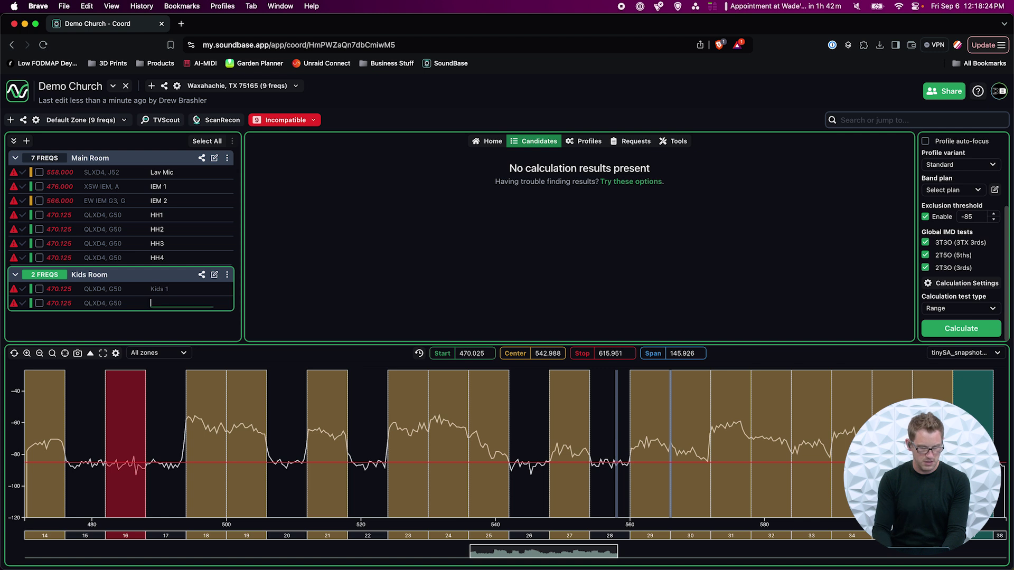
pyautogui.write('Kids 2')
pyautogui.press('Tab')
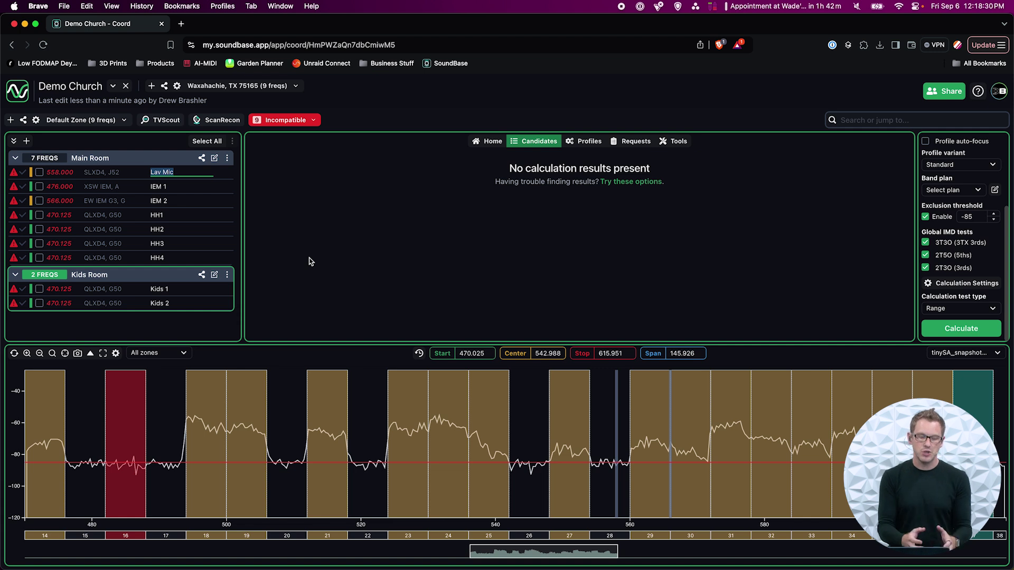
pyautogui.scroll(3, 971, 218)
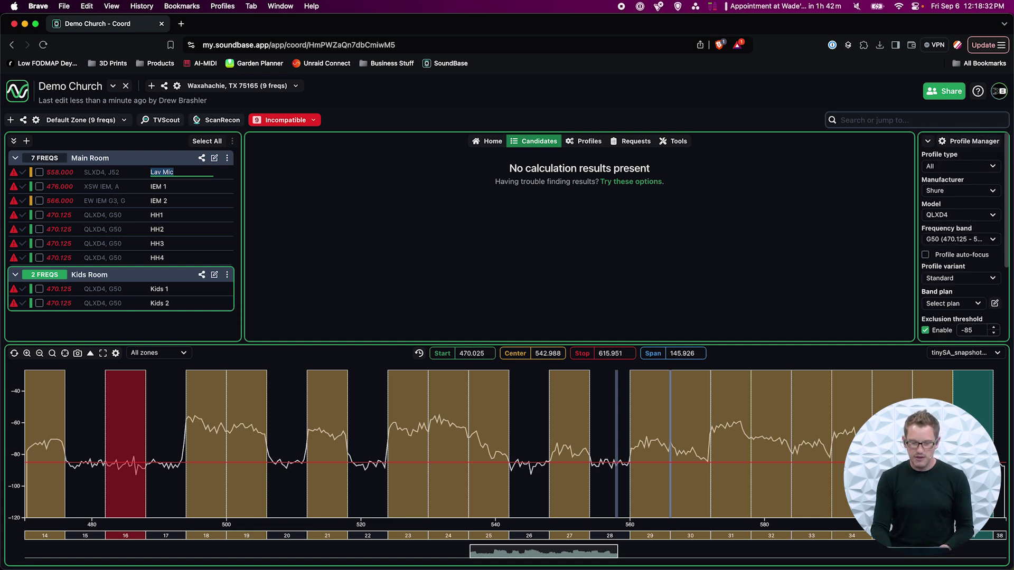
pyautogui.click(953, 192)
pyautogui.scroll(3, 965, 100)
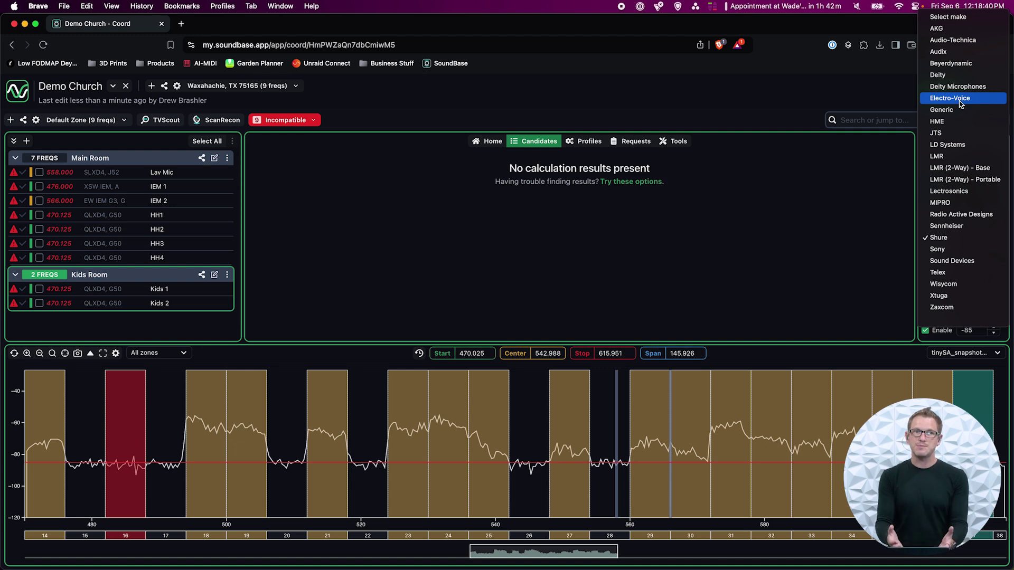
pyautogui.click(796, 244)
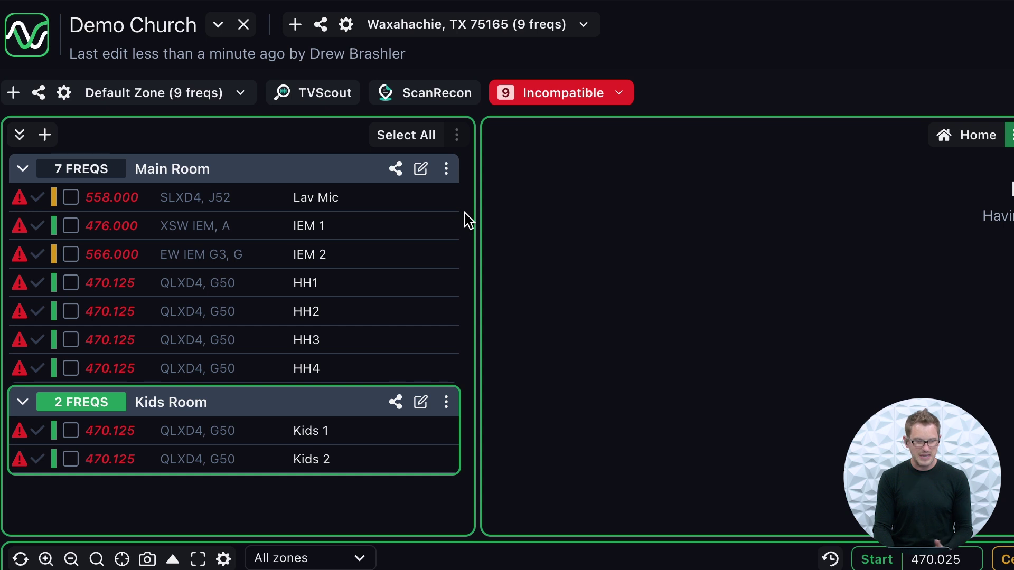
# Recalculate all incompatible frequencies with the current profiles, leaving only IEM 2 incompatible
pyautogui.click(578, 98)
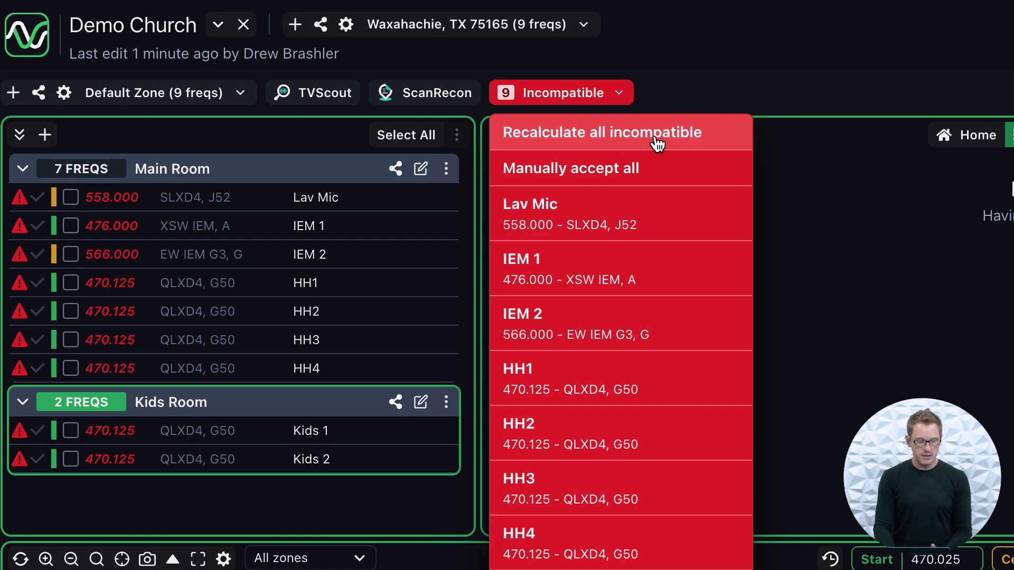
pyautogui.click(658, 143)
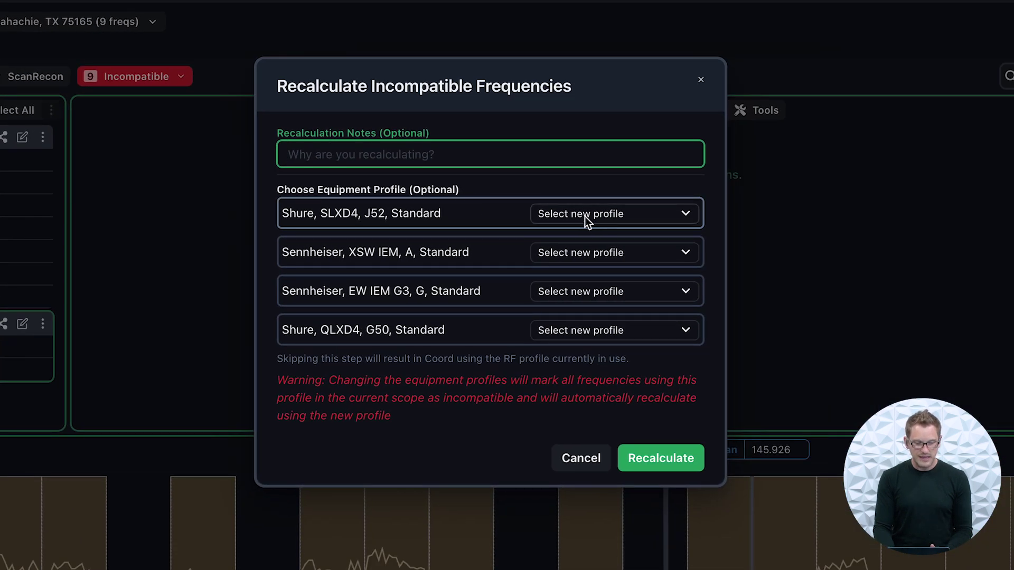
pyautogui.click(661, 463)
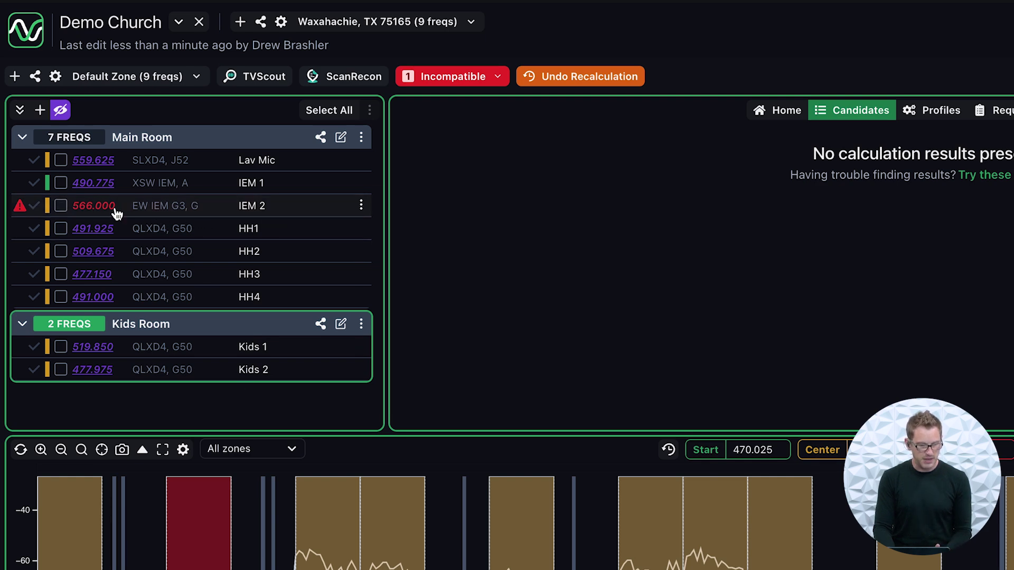
pyautogui.click(295, 217)
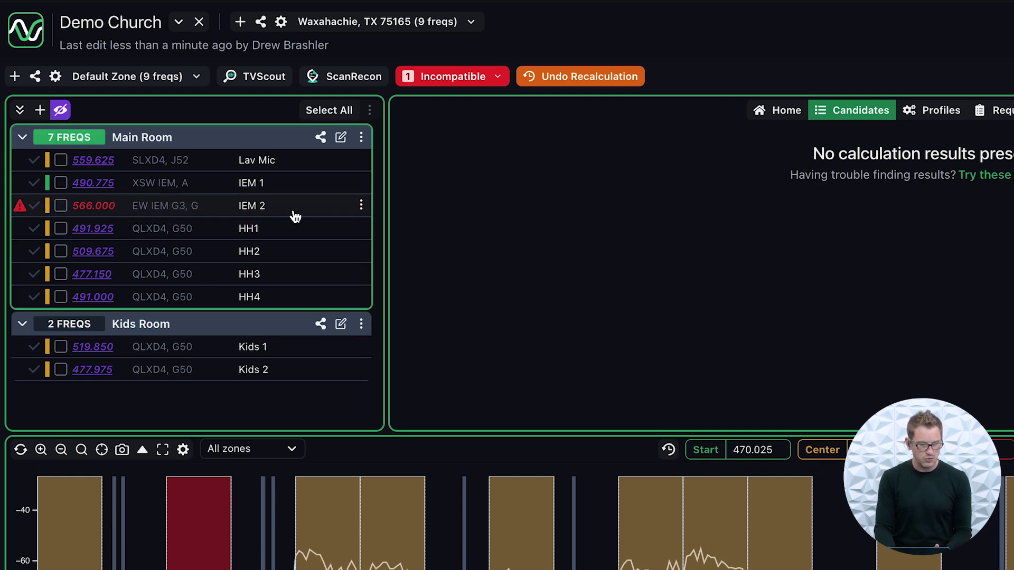
pyautogui.click(361, 206)
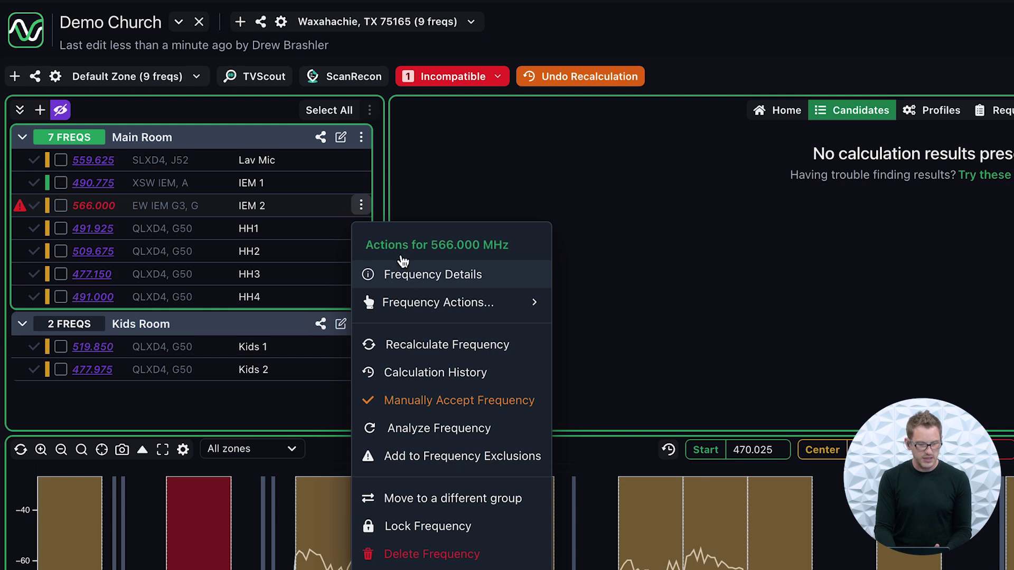
pyautogui.click(430, 357)
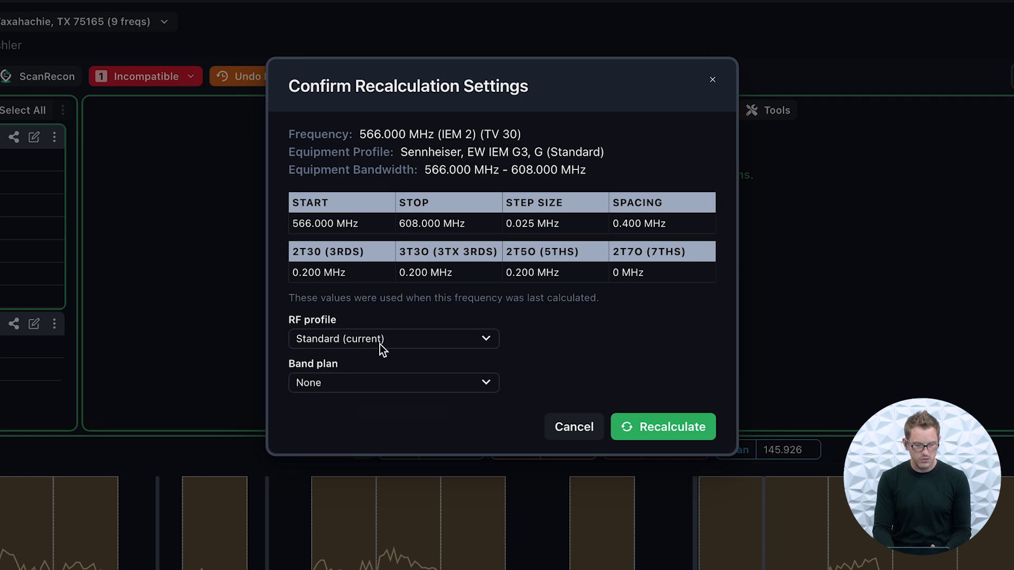
pyautogui.click(655, 430)
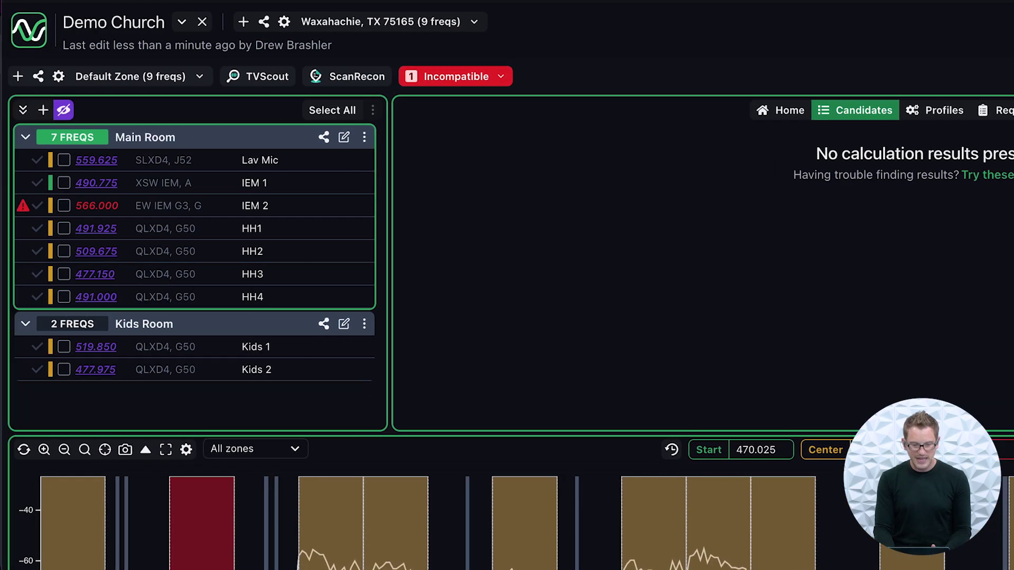
pyautogui.moveTo(109, 213)
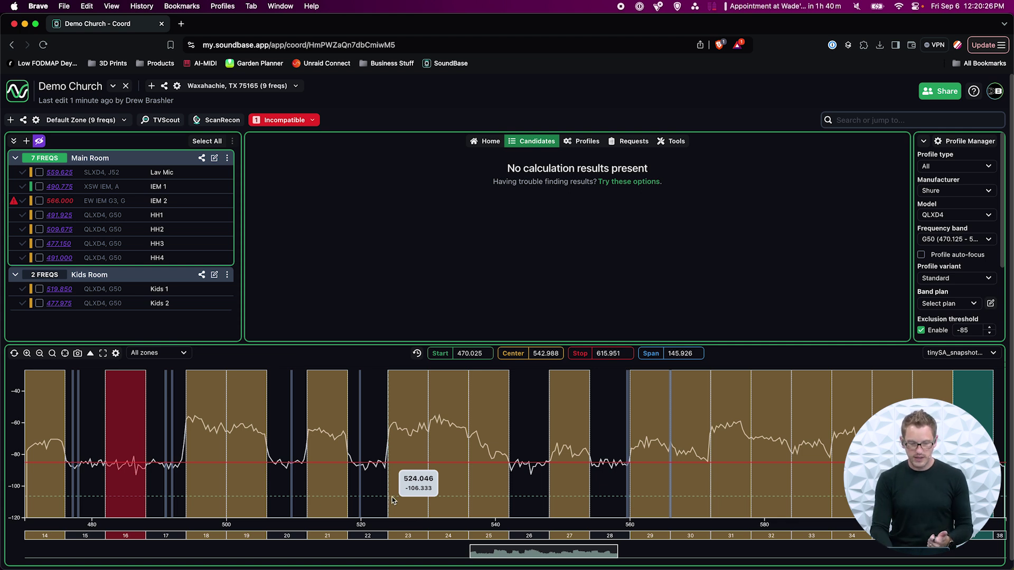
pyautogui.click(694, 538)
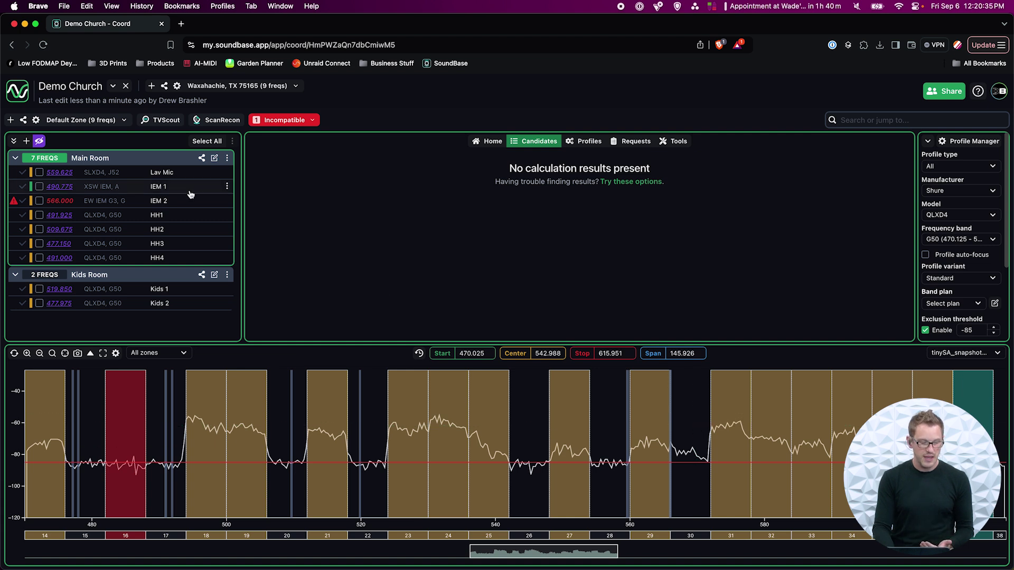
pyautogui.click(228, 201)
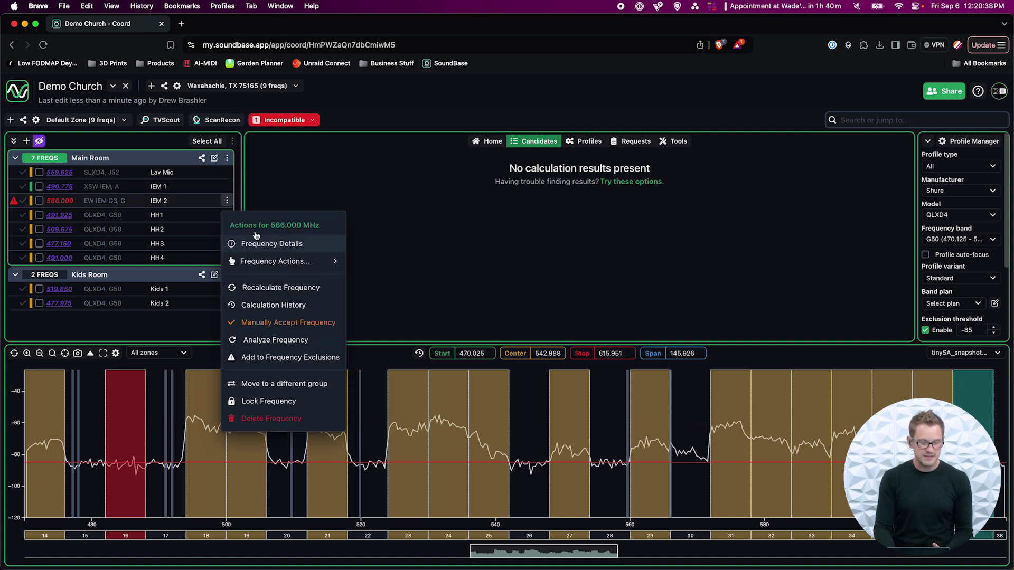
pyautogui.click(272, 288)
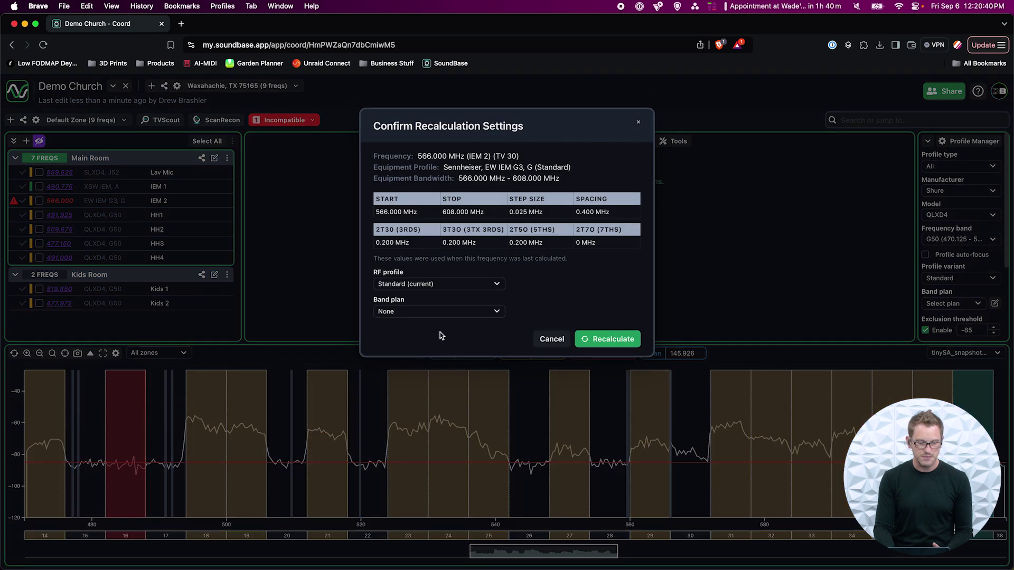
pyautogui.click(607, 339)
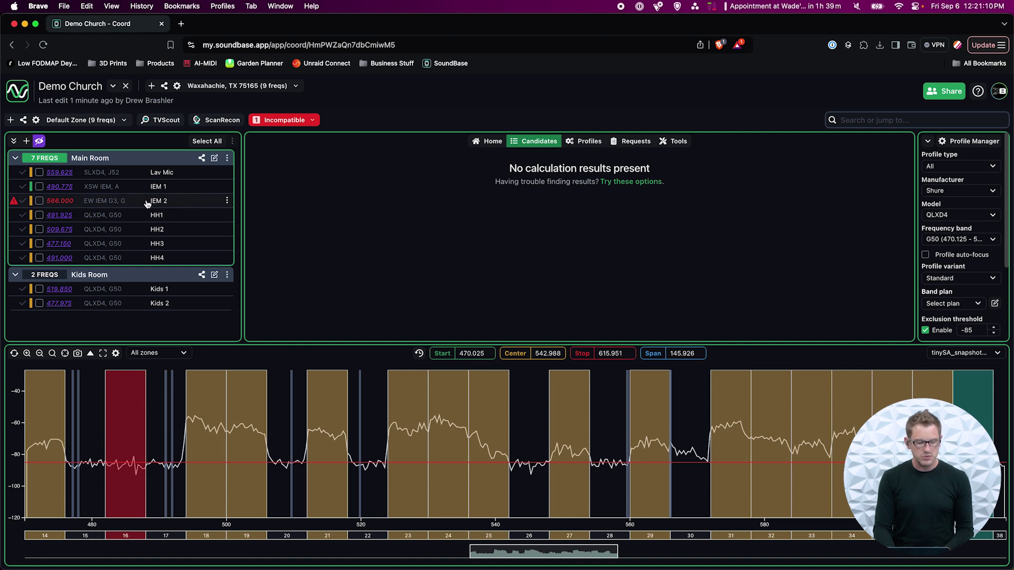
# Raise the exclusion threshold to -80
pyautogui.click(996, 329)
pyautogui.click(996, 328)
pyautogui.click(995, 328)
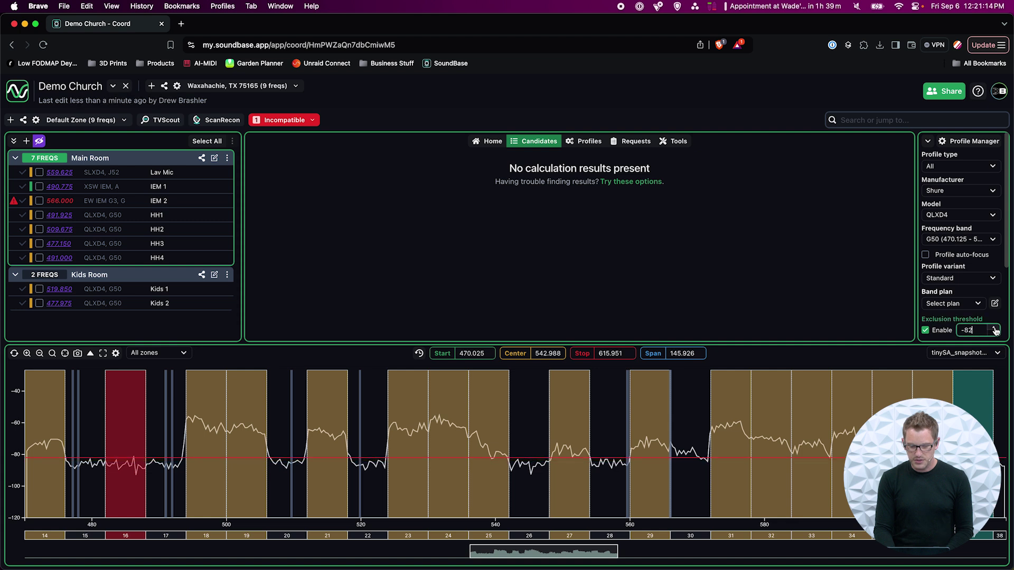
pyautogui.click(995, 329)
pyautogui.click(996, 329)
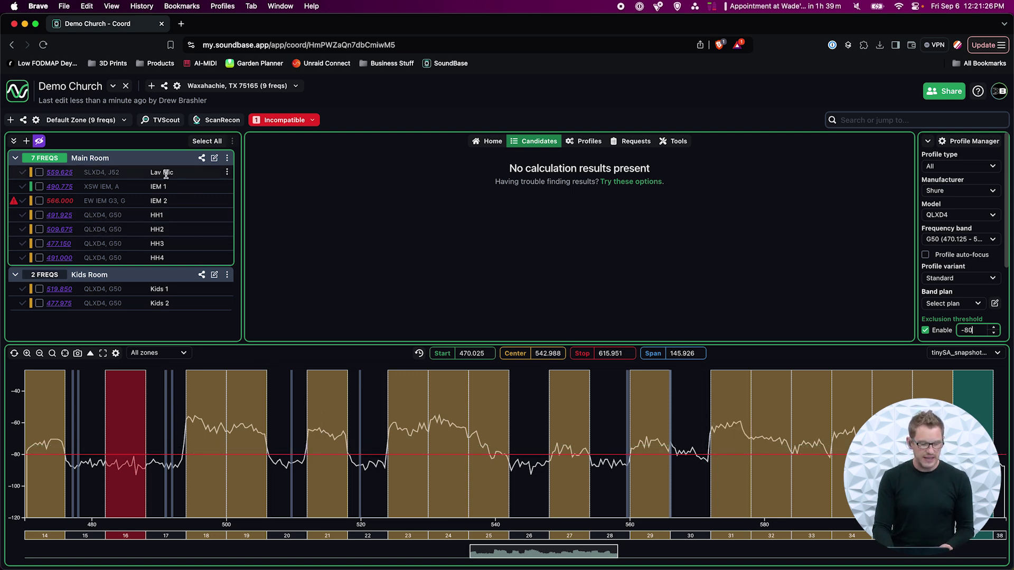
# Recalculate IEM 2 to list candidates 567.025, 568.400, 570.825 and 571.425 MHz
pyautogui.click(227, 201)
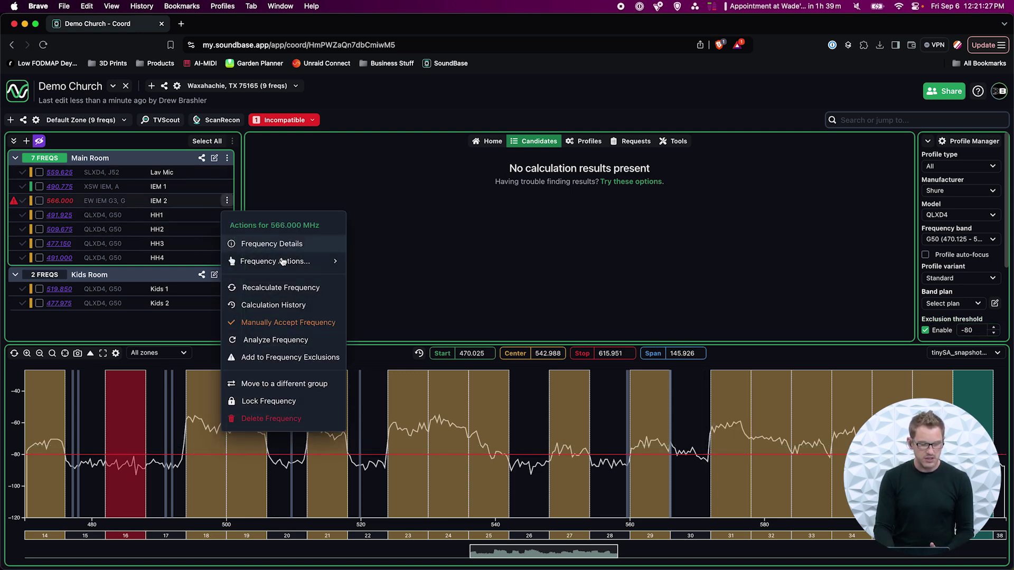
pyautogui.click(288, 290)
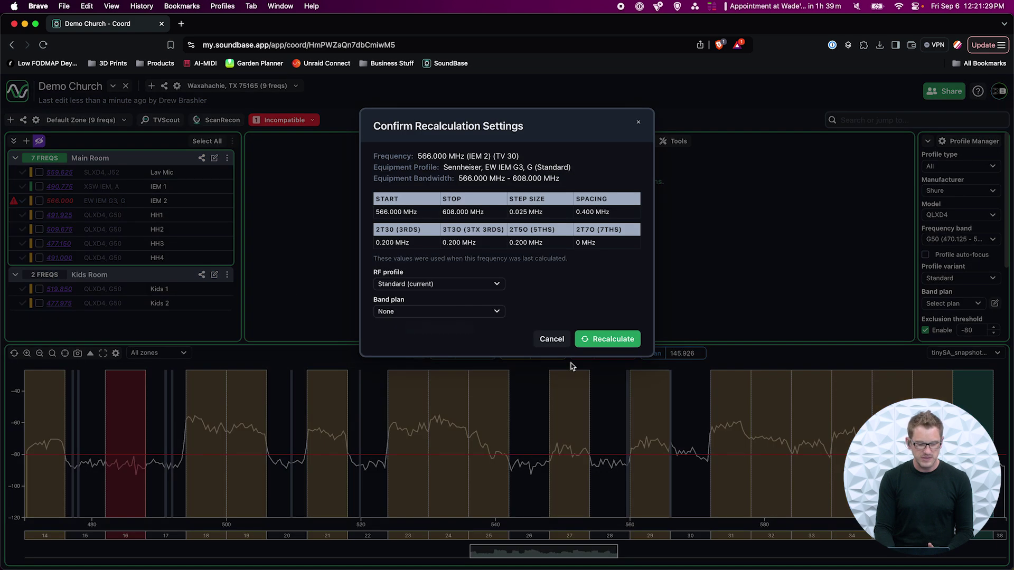
pyautogui.click(615, 340)
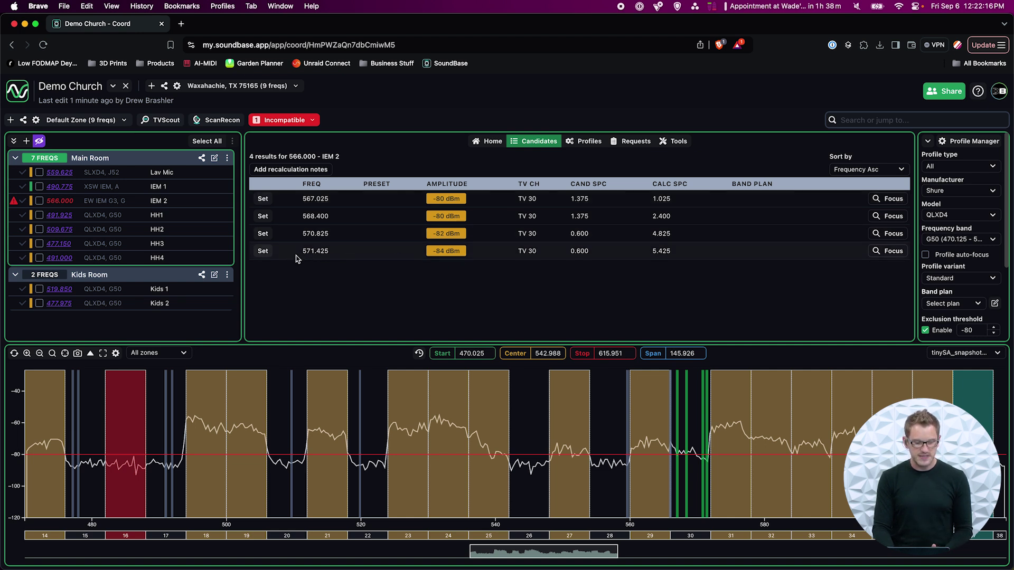
# Set IEM 2 to the 571.425 MHz candidate
pyautogui.click(263, 252)
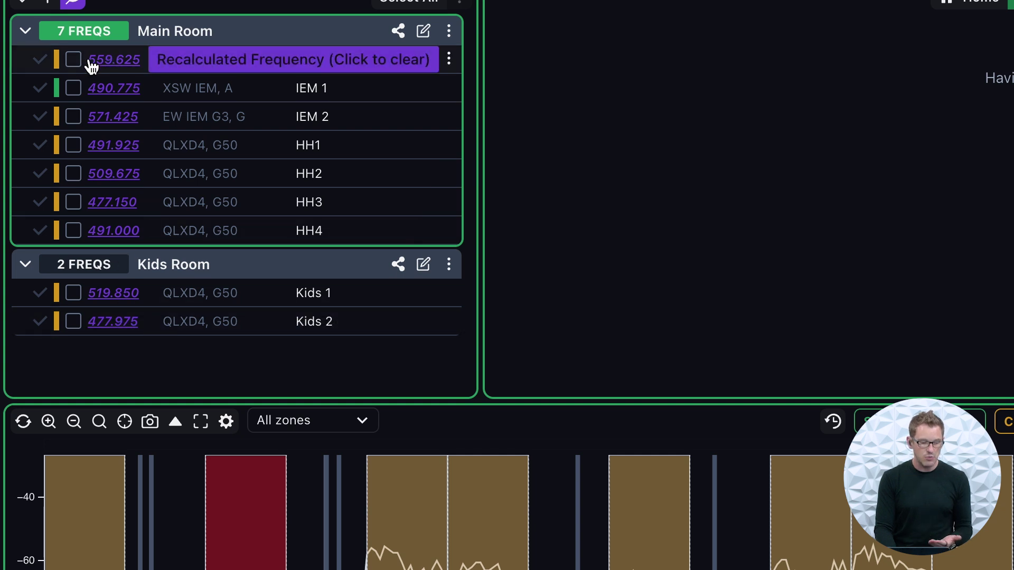
# Mark the Lav Mic, IEM 1, IEM 2 and HH1 frequencies as deployed
pyautogui.click(40, 61)
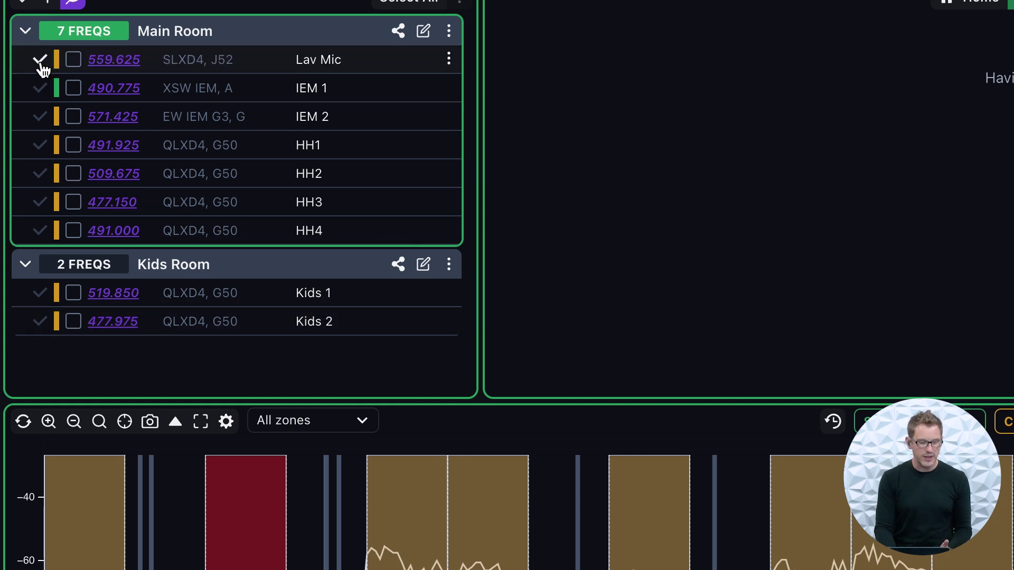
pyautogui.click(41, 91)
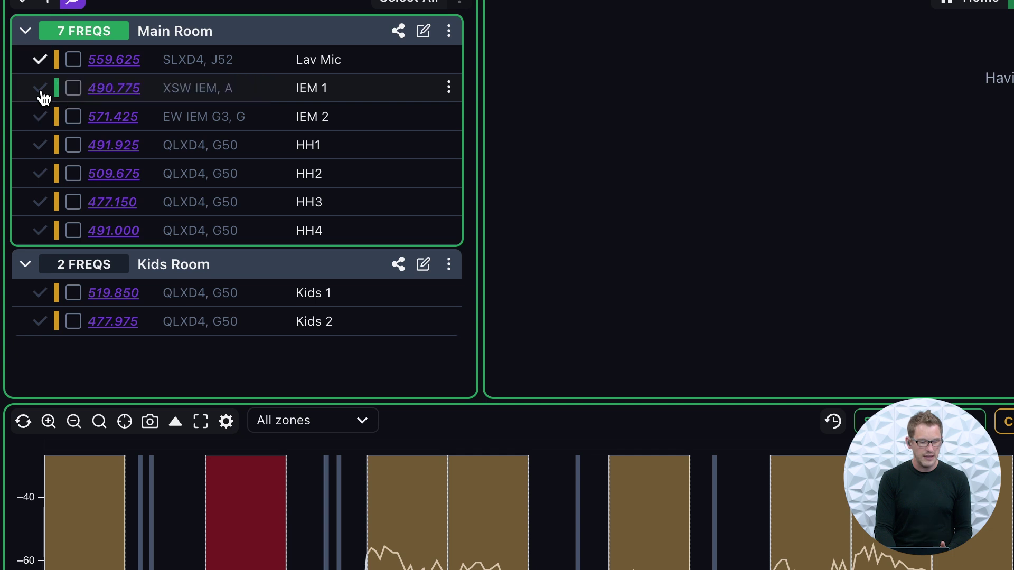
pyautogui.click(41, 123)
pyautogui.click(42, 150)
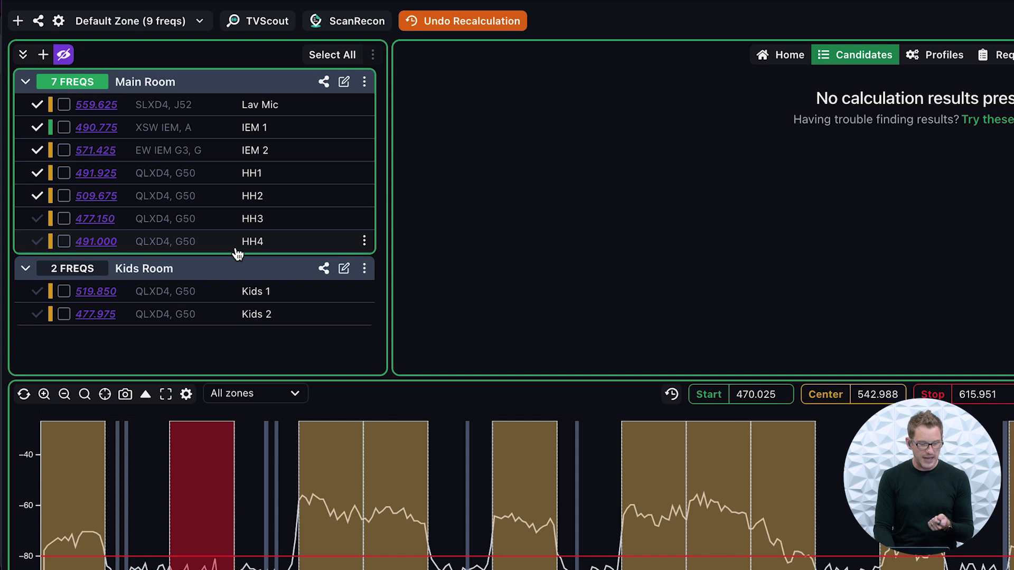
# Recalculate the HH4 frequency to get new candidate frequencies
pyautogui.click(64, 241)
pyautogui.click(64, 219)
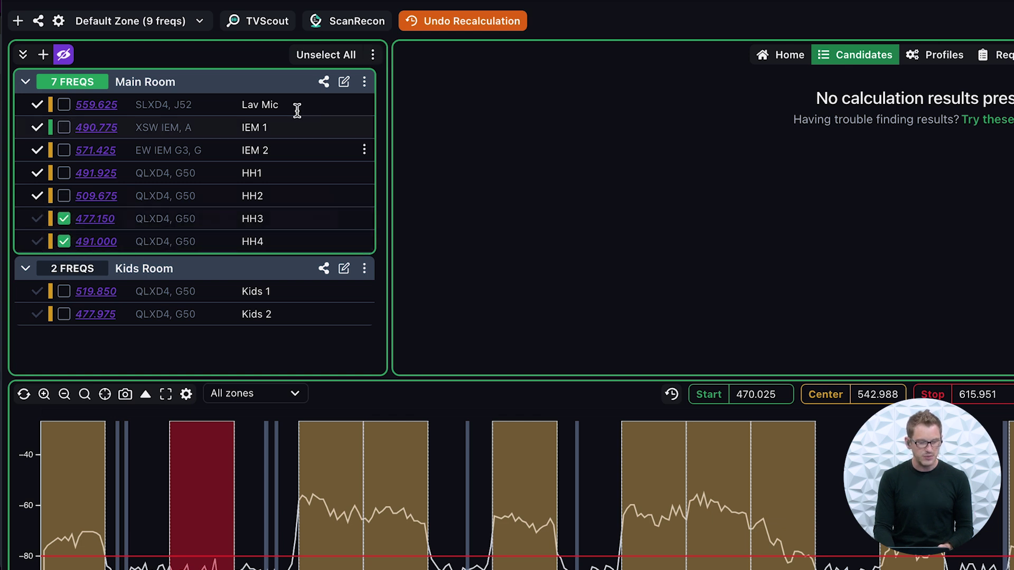
pyautogui.click(373, 55)
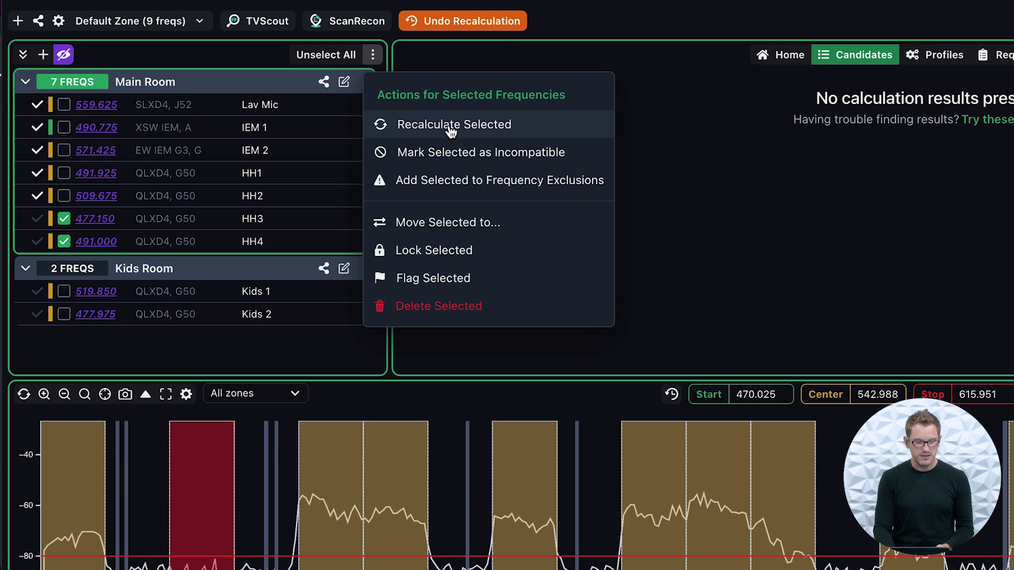
pyautogui.click(64, 219)
pyautogui.click(63, 242)
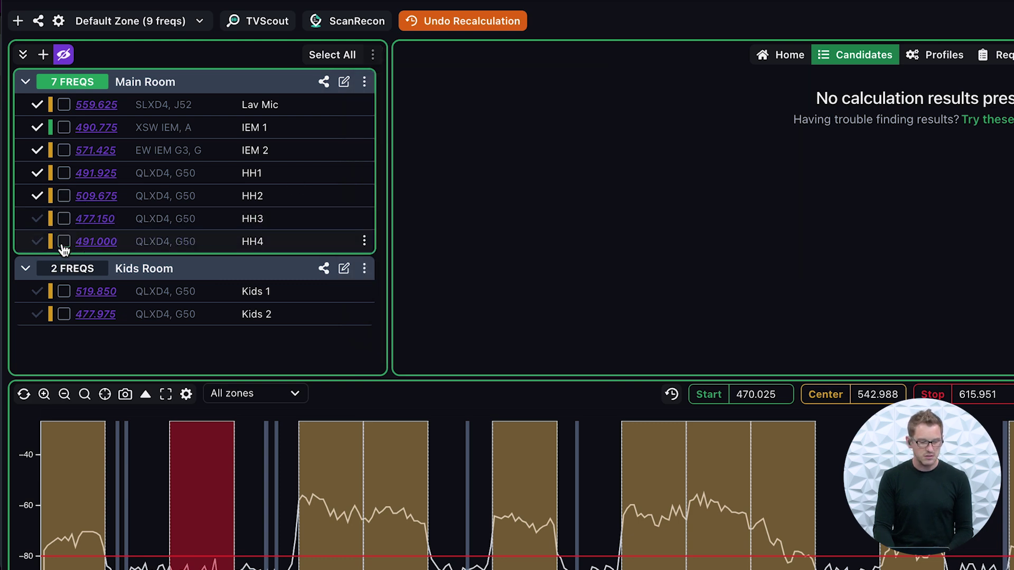
pyautogui.click(364, 241)
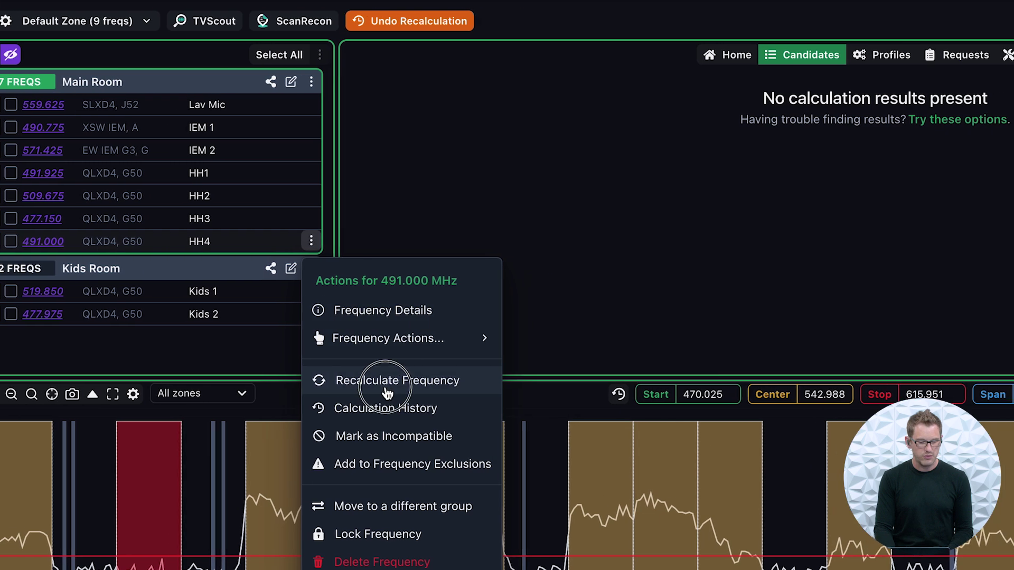
pyautogui.click(444, 380)
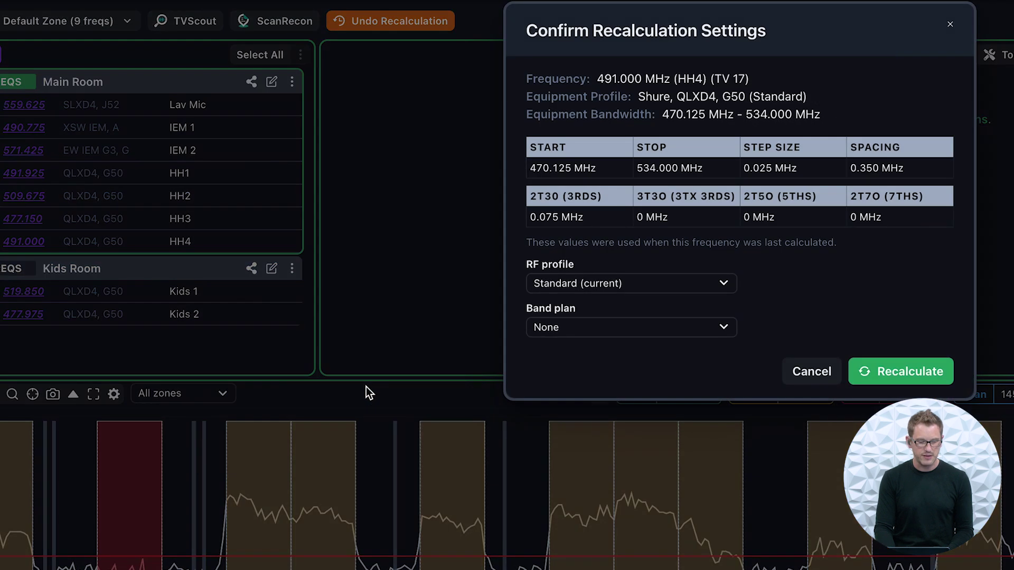
pyautogui.click(897, 371)
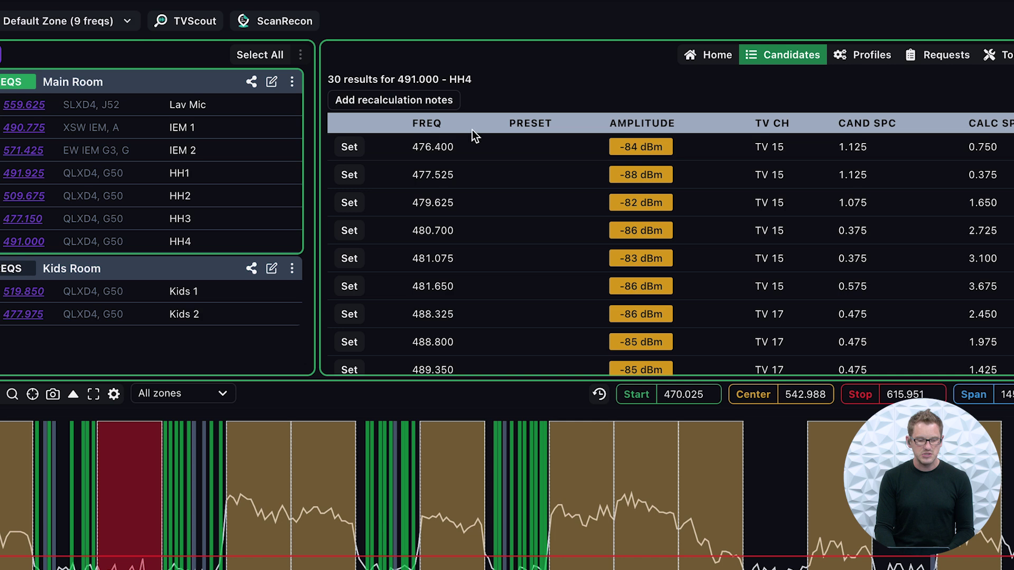
# Assign the 508.300 MHz candidate to HH4 and mark it deployed
pyautogui.scroll(-5, 529, 241)
pyautogui.scroll(-4, 528, 243)
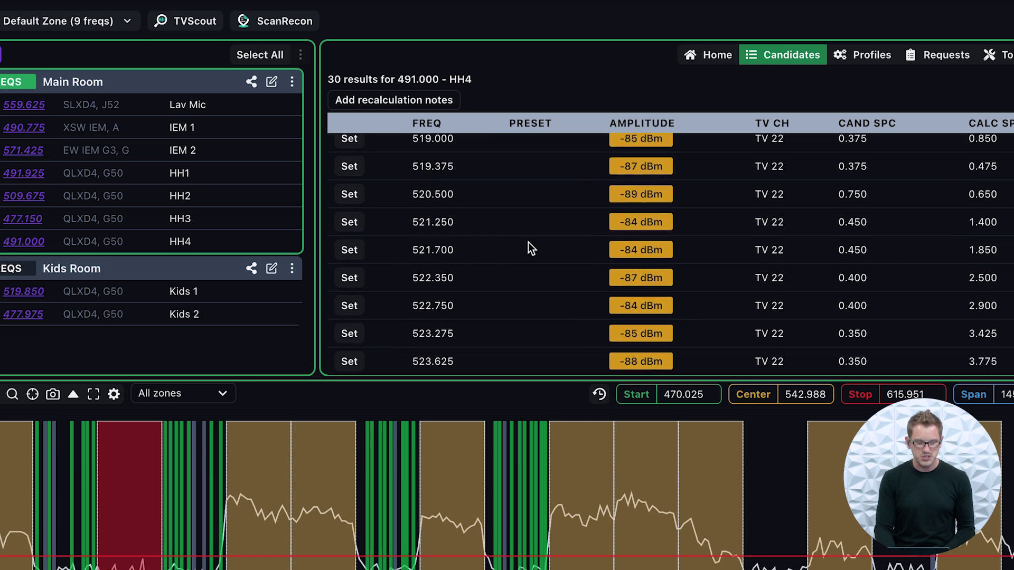
pyautogui.scroll(1, 528, 242)
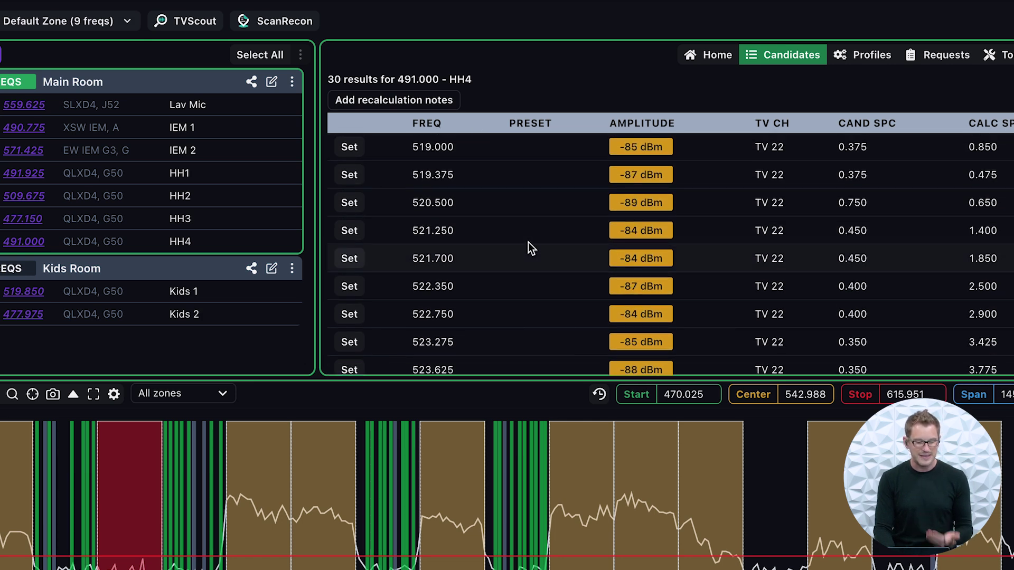
pyautogui.scroll(-1, 528, 242)
pyautogui.scroll(5, 528, 242)
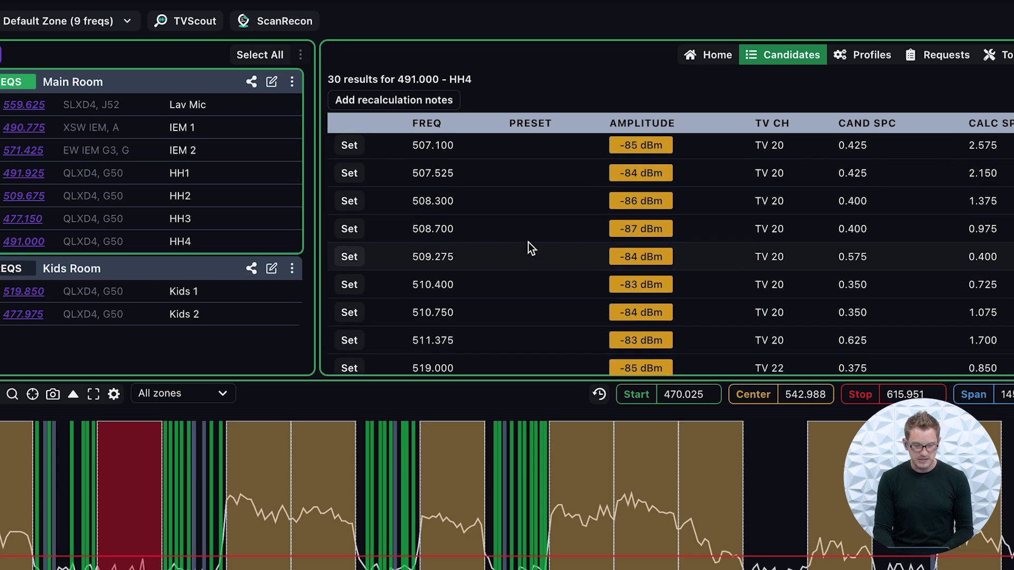
pyautogui.click(349, 201)
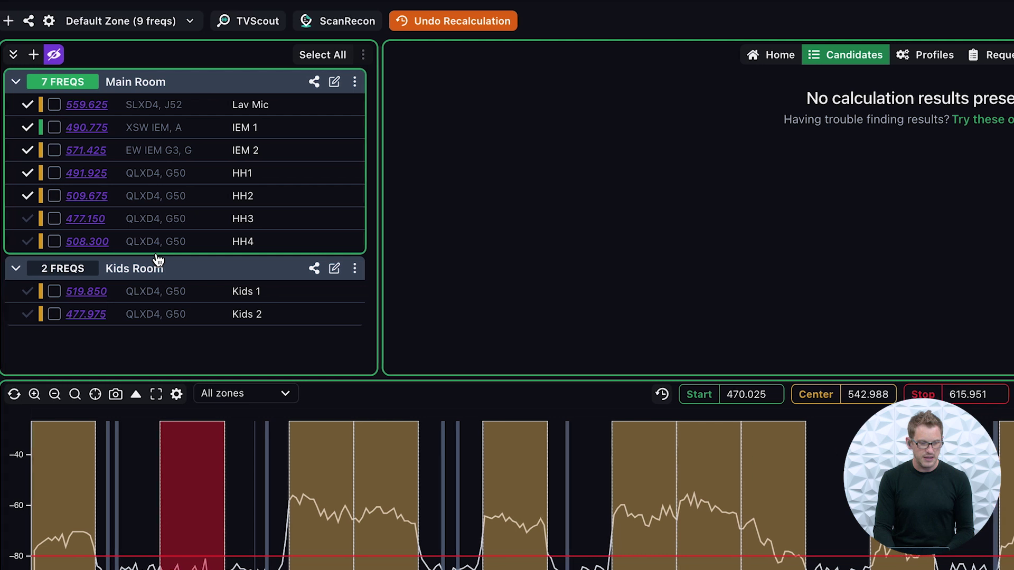
pyautogui.click(27, 241)
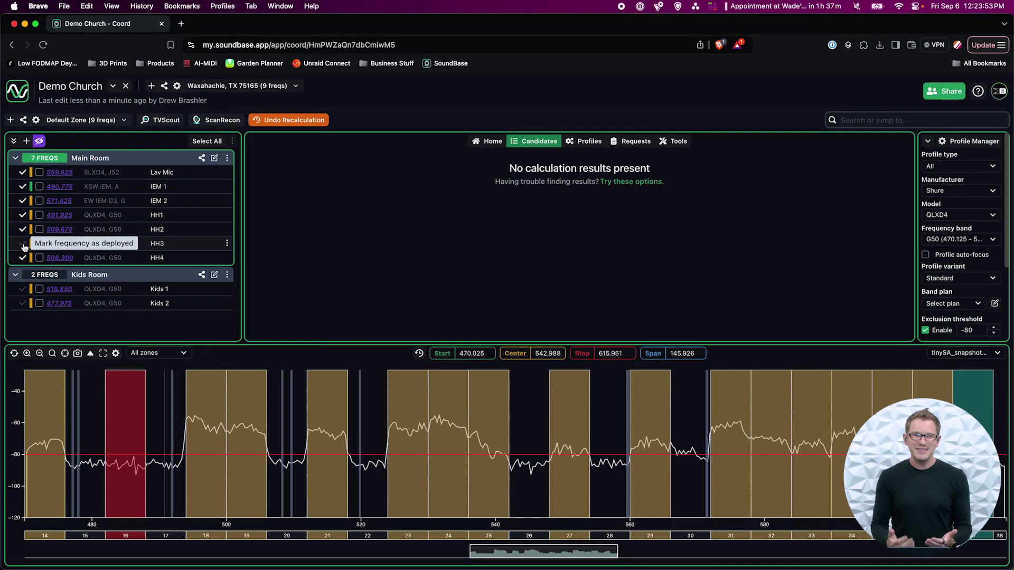
# Close Demo Church and reopen it in Coord from My Projects
pyautogui.click(126, 86)
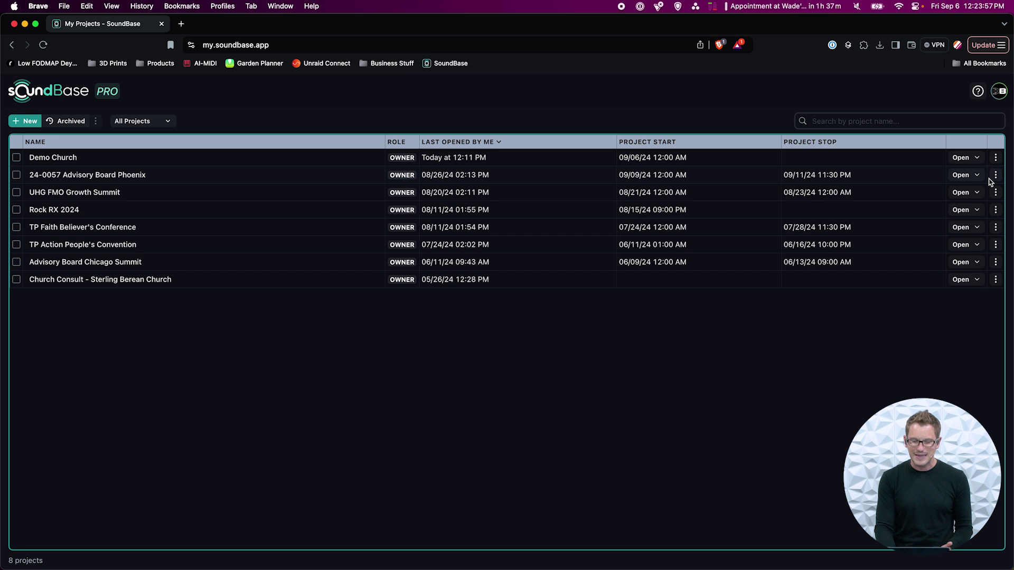
pyautogui.click(963, 158)
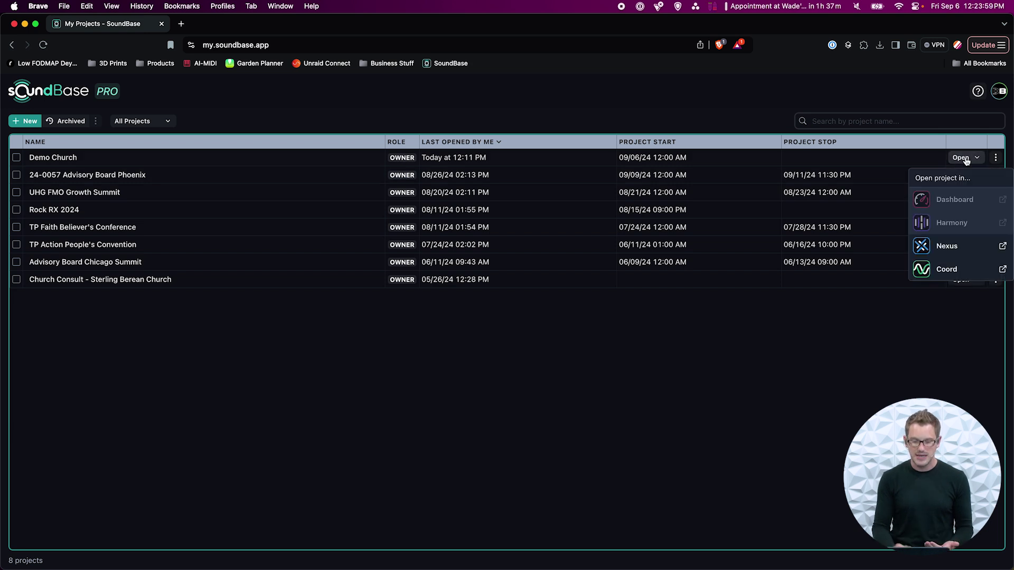
pyautogui.click(947, 270)
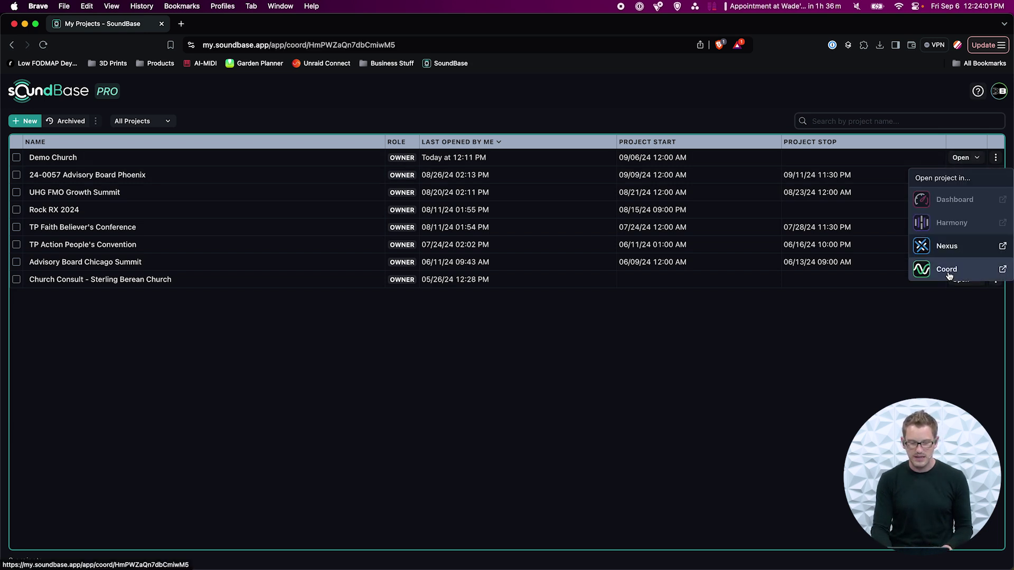